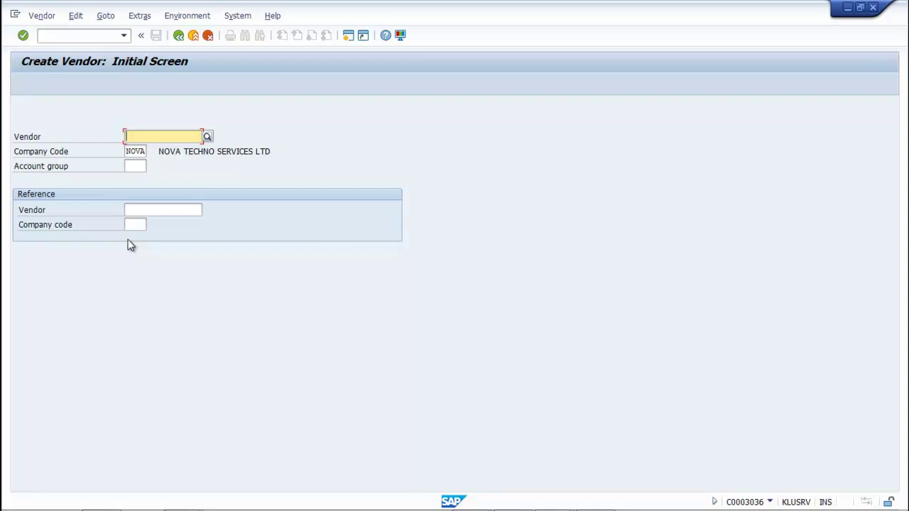
Search the account group list for NVEN and select it as the vendor's account group.
{"action": "left_click", "coordinate": [140, 167]}
{"action": "left_click", "coordinate": [152, 166]}
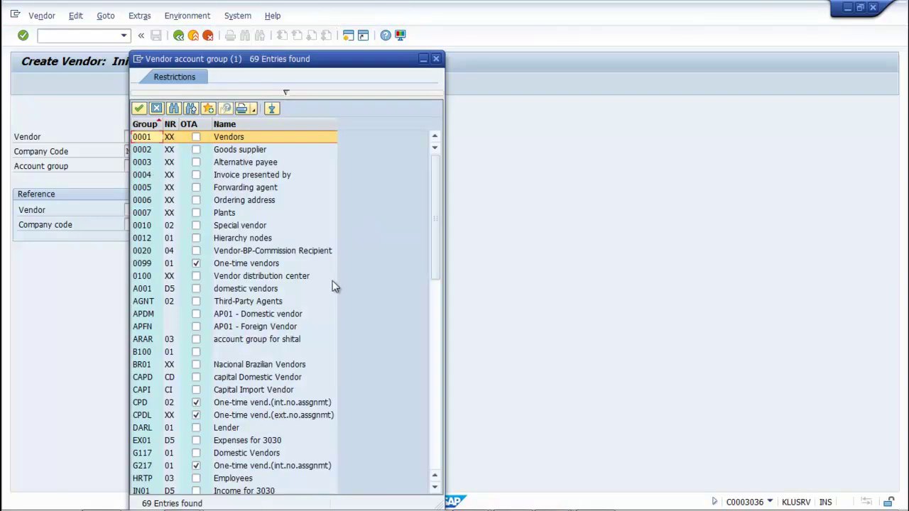
{"action": "left_click", "coordinate": [173, 108]}
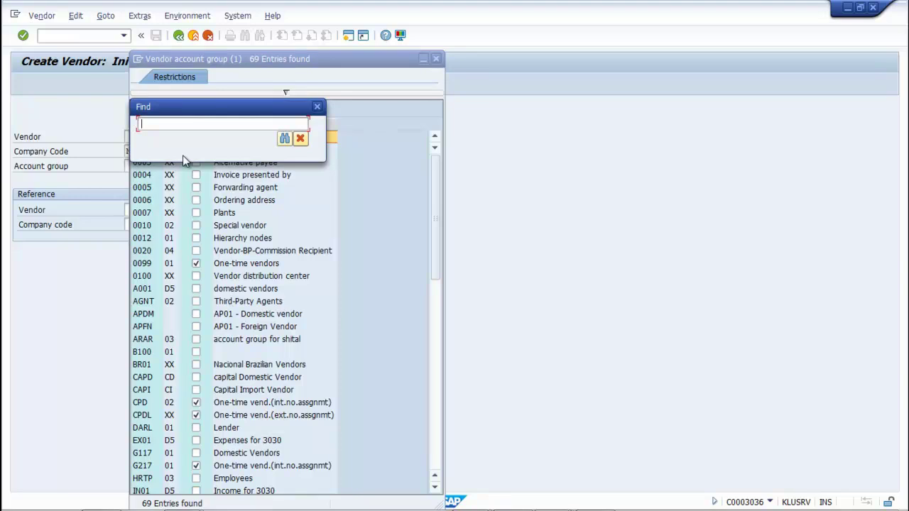
{"action": "type", "text": "NVEND"}
{"action": "key", "text": "Return"}
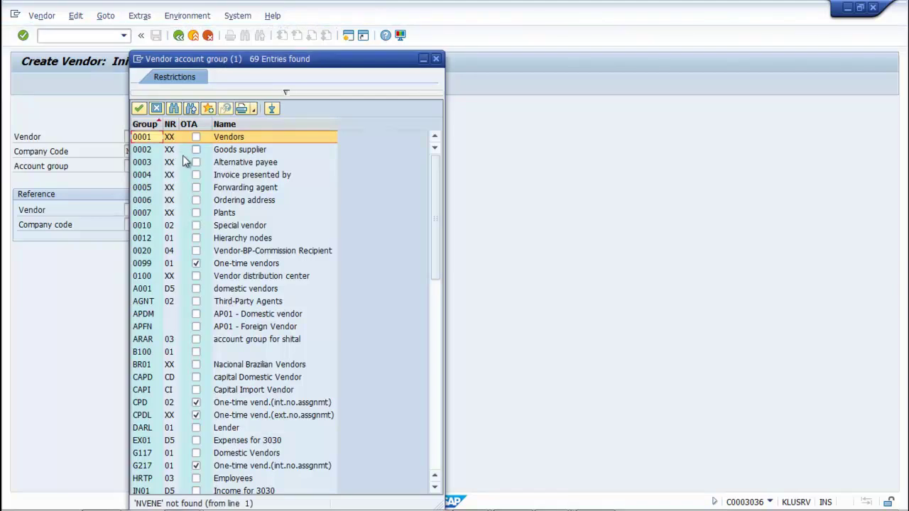
{"action": "left_click", "coordinate": [173, 108]}
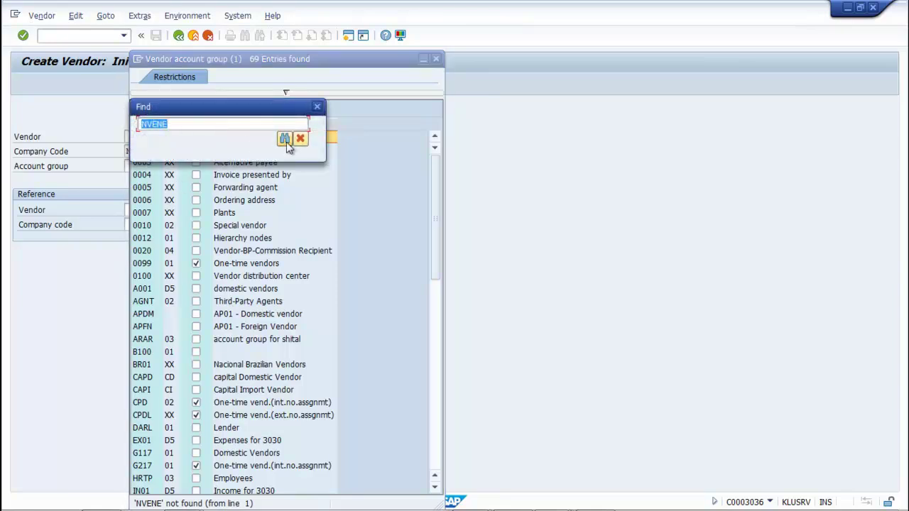
{"action": "left_click", "coordinate": [169, 124]}
{"action": "key", "text": "BackSpace"}
{"action": "left_click", "coordinate": [284, 139]}
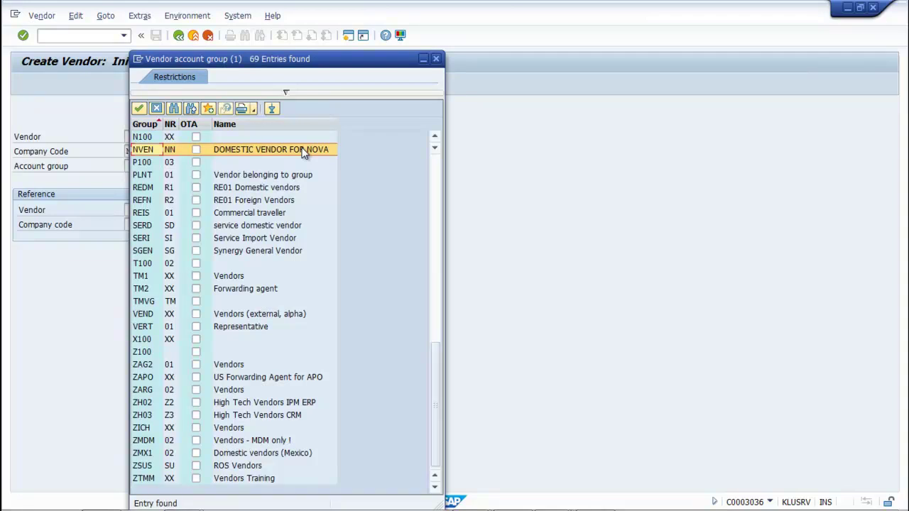
{"action": "left_click", "coordinate": [138, 108]}
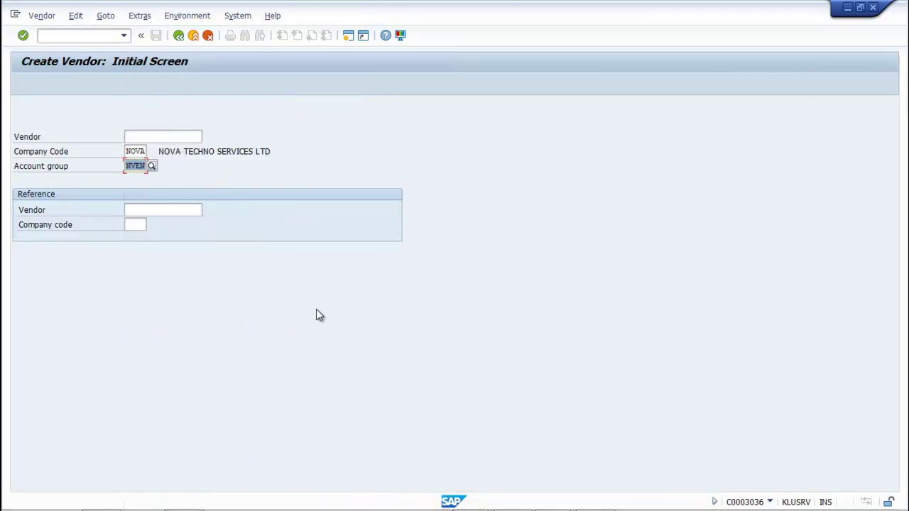
On the address screen, set title Company and name Y LTD.
{"action": "left_click", "coordinate": [24, 35]}
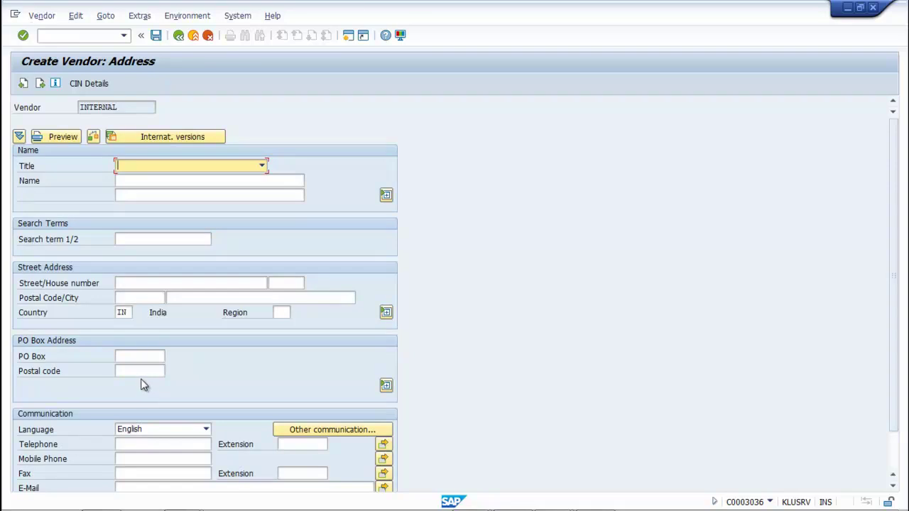
{"action": "left_click", "coordinate": [260, 167]}
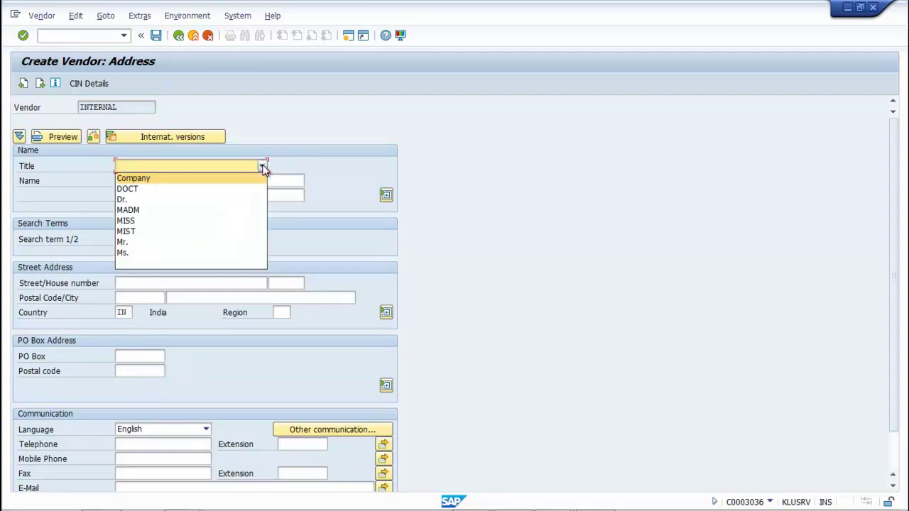
{"action": "left_click", "coordinate": [174, 177]}
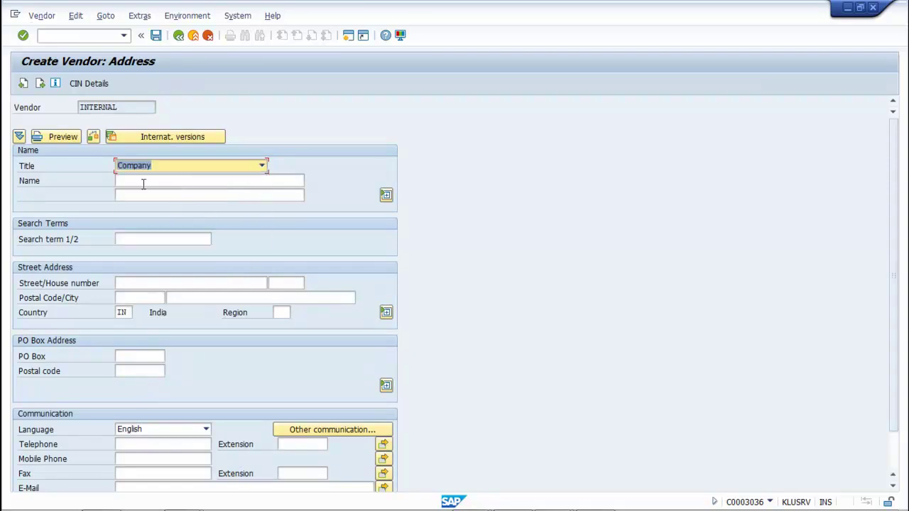
{"action": "left_click", "coordinate": [143, 184]}
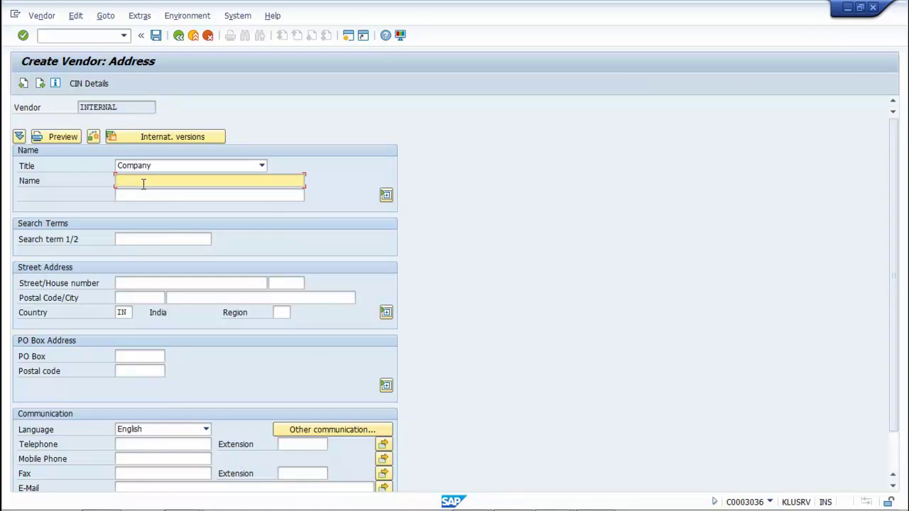
{"action": "type", "text": "Y LTD"}
Enter search term Y and street ASHWINI DUTTA ROAD.
{"action": "left_click", "coordinate": [152, 237]}
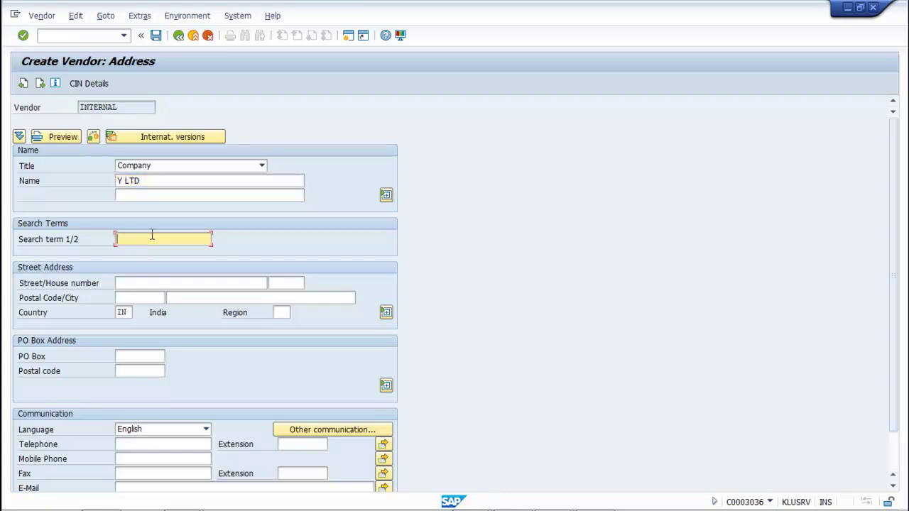
{"action": "type", "text": "Y"}
{"action": "left_click", "coordinate": [153, 283]}
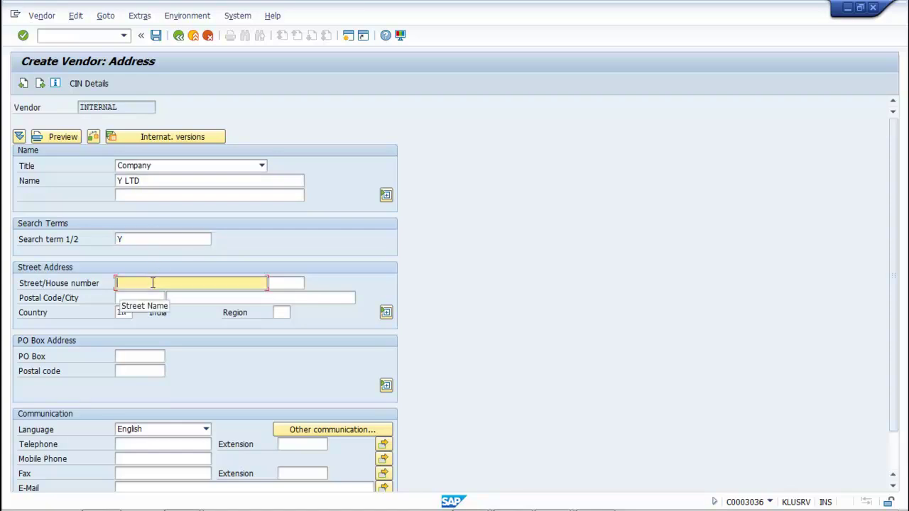
{"action": "type", "text": "ASHWINI DUTTA "}
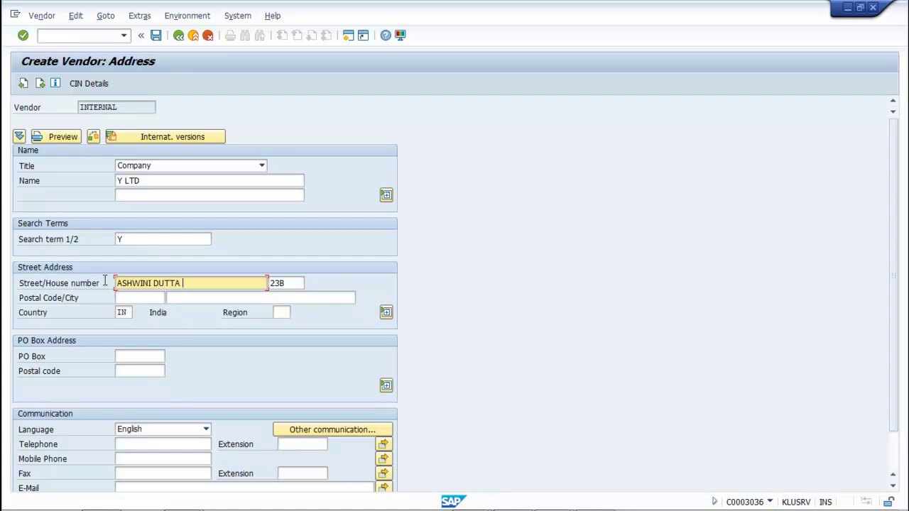
{"action": "type", "text": "ROAD"}
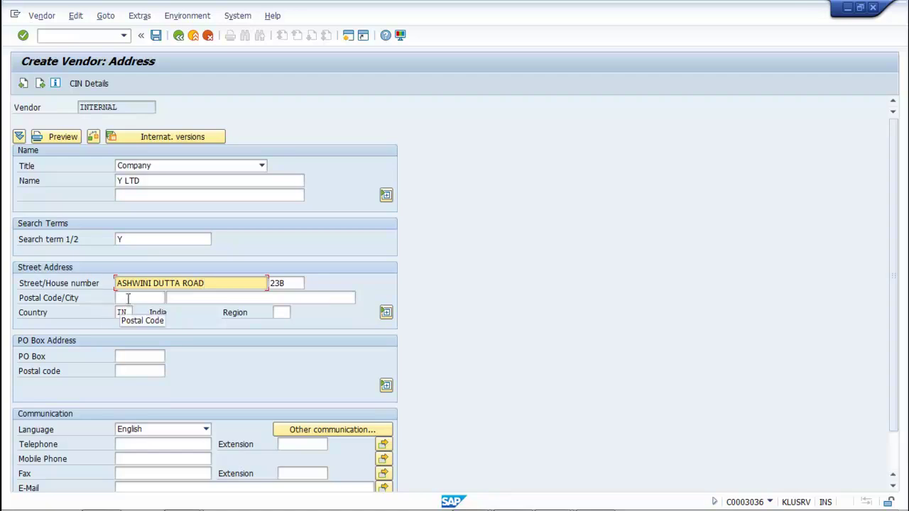
Enter postal code 700029 and city KOLKATA.
{"action": "left_click", "coordinate": [128, 298]}
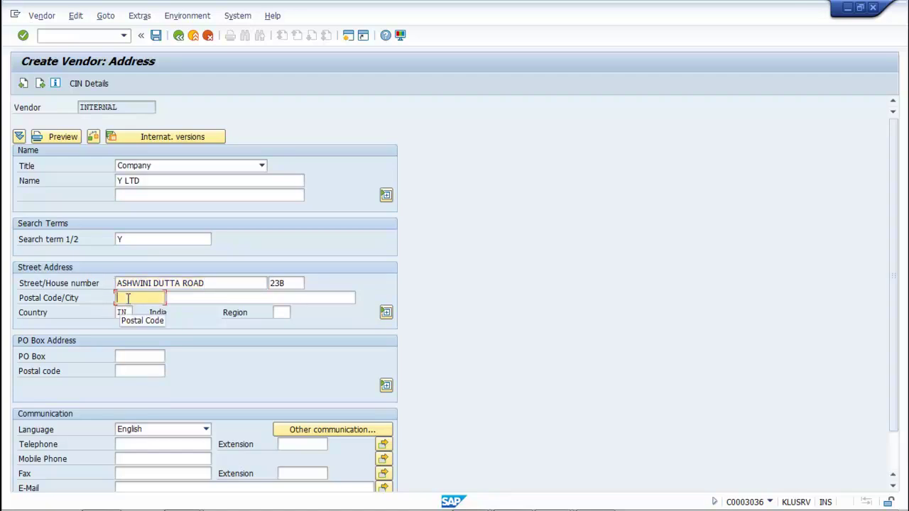
{"action": "type", "text": "7070"}
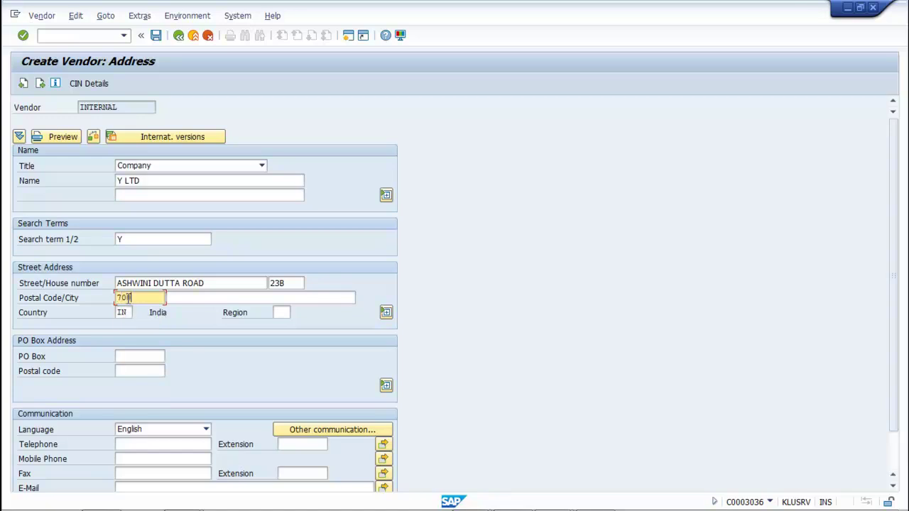
{"action": "type", "text": "29"}
{"action": "left_click", "coordinate": [211, 298]}
{"action": "type", "text": "KOLKATA"}
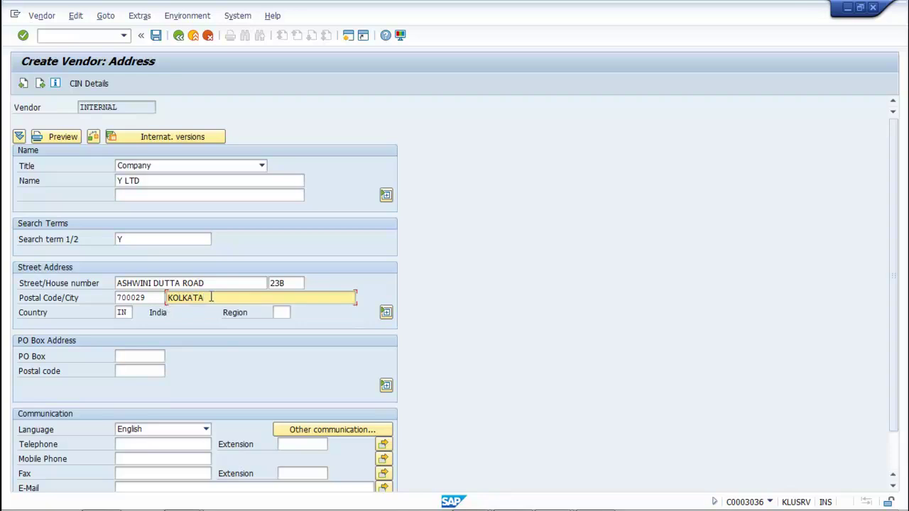
Set region 25 (West Bengal) and review the rest of the address screen.
{"action": "left_click", "coordinate": [283, 312]}
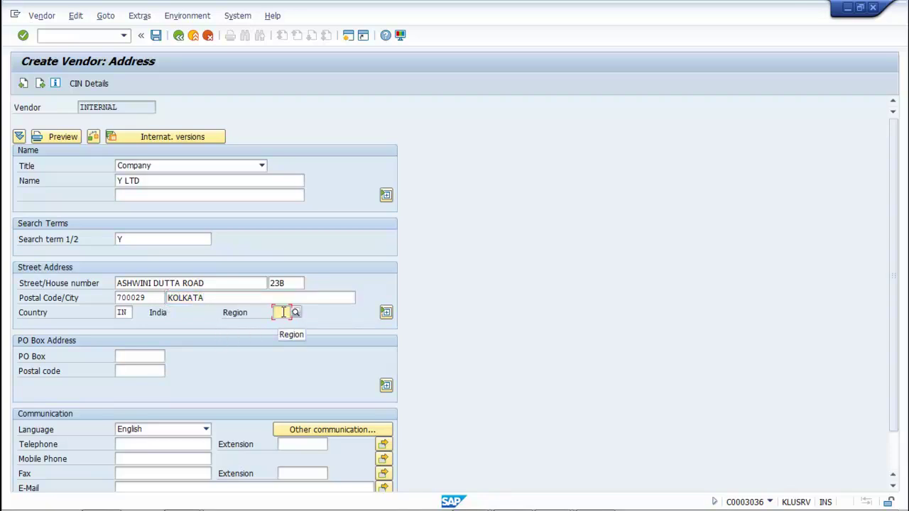
{"action": "type", "text": "25"}
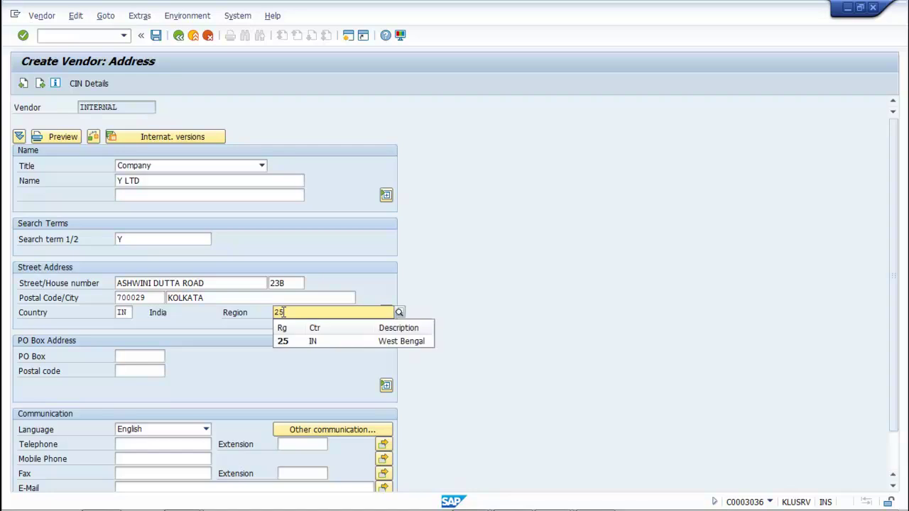
{"action": "left_click", "coordinate": [285, 341]}
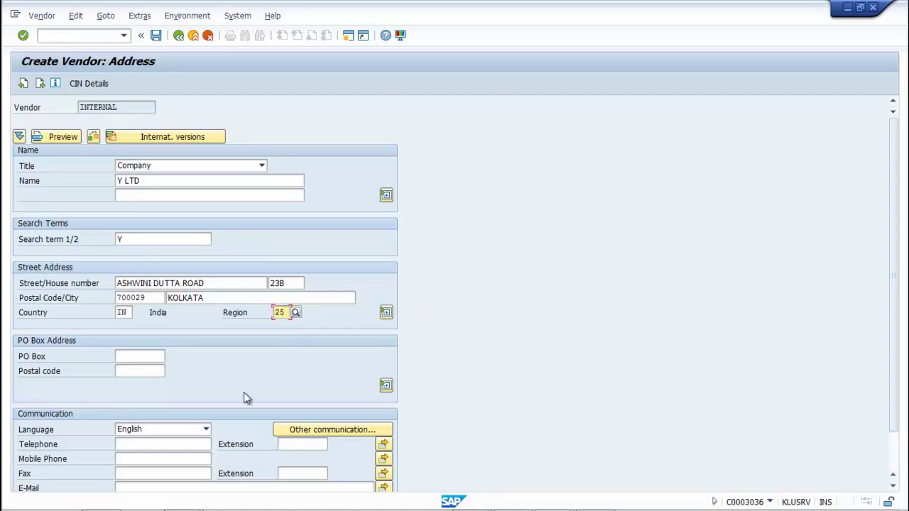
{"action": "scroll", "coordinate": [244, 397], "scroll_direction": "down", "scroll_amount": 1}
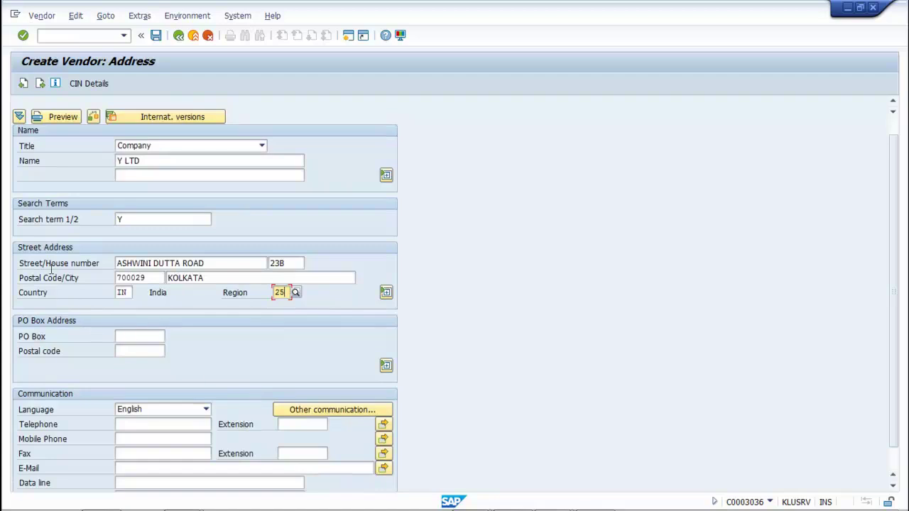
{"action": "scroll", "coordinate": [308, 386], "scroll_direction": "down", "scroll_amount": 1}
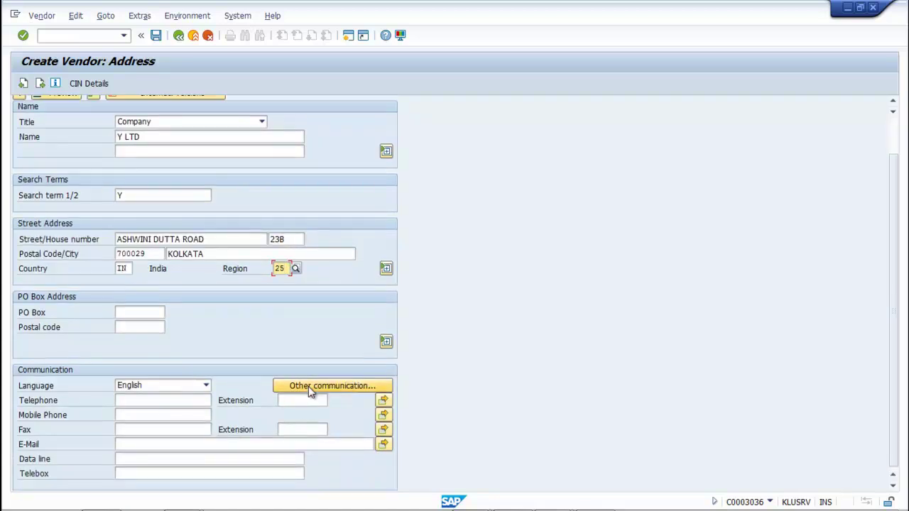
{"action": "scroll", "coordinate": [205, 400], "scroll_direction": "up", "scroll_amount": 1}
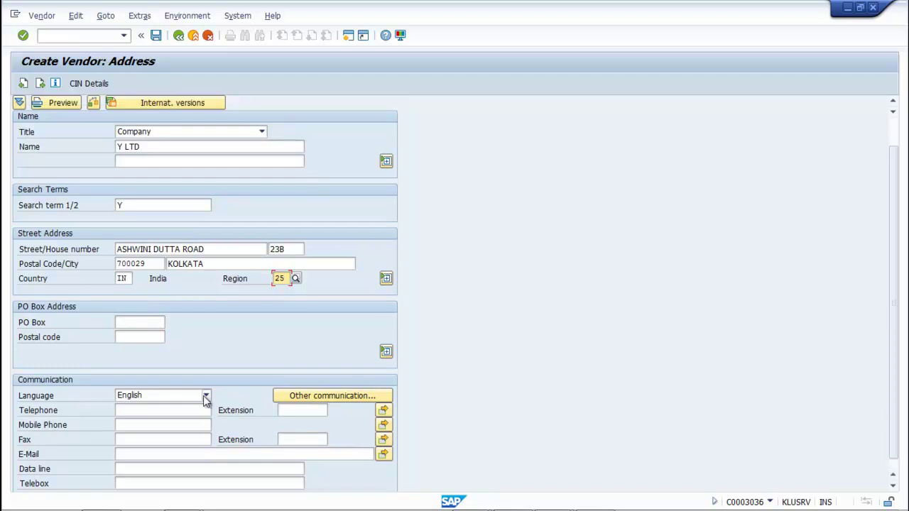
{"action": "scroll", "coordinate": [204, 400], "scroll_direction": "up", "scroll_amount": 2}
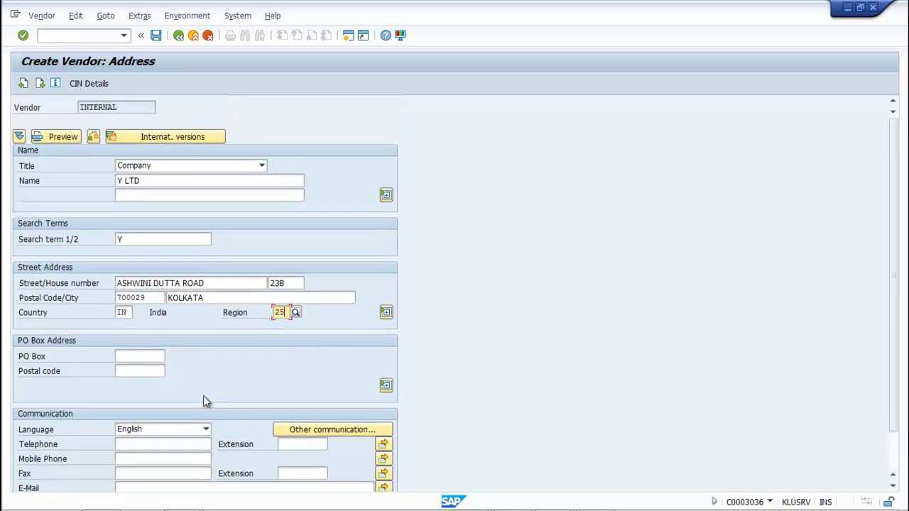
Skip the control data and payment transactions pages, leaving them blank, to reach contact persons.
{"action": "left_click", "coordinate": [40, 84]}
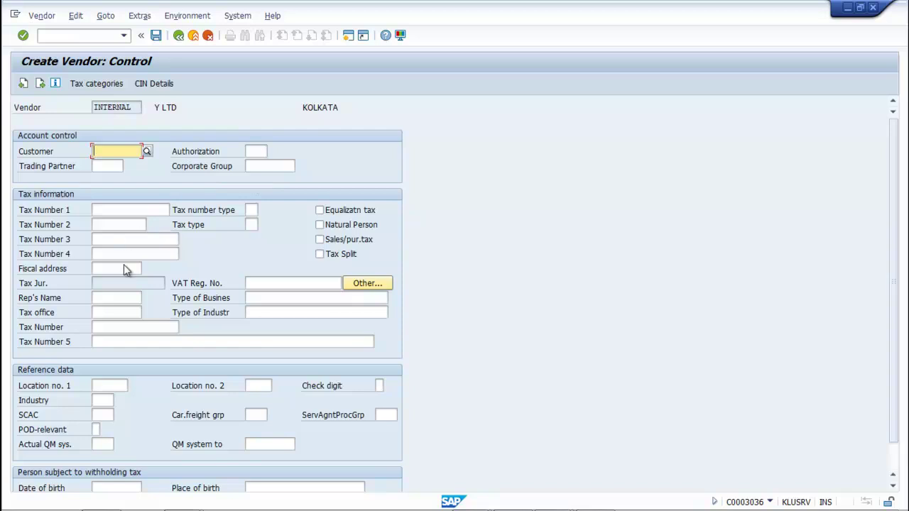
{"action": "scroll", "coordinate": [229, 388], "scroll_direction": "down", "scroll_amount": 1}
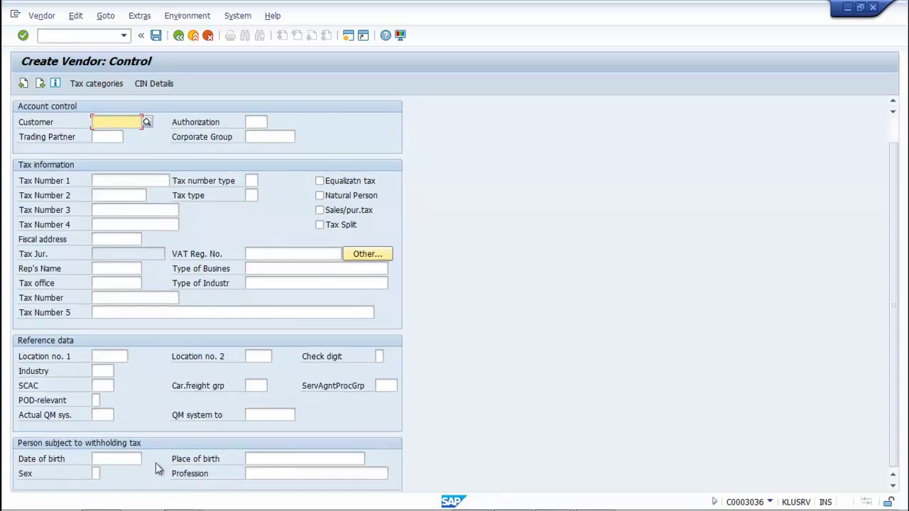
{"action": "left_click", "coordinate": [40, 84]}
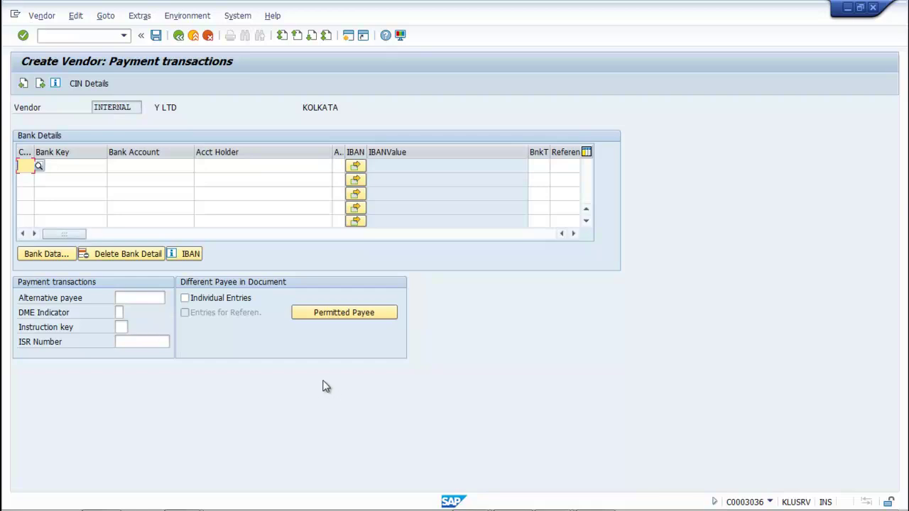
{"action": "left_click", "coordinate": [41, 85]}
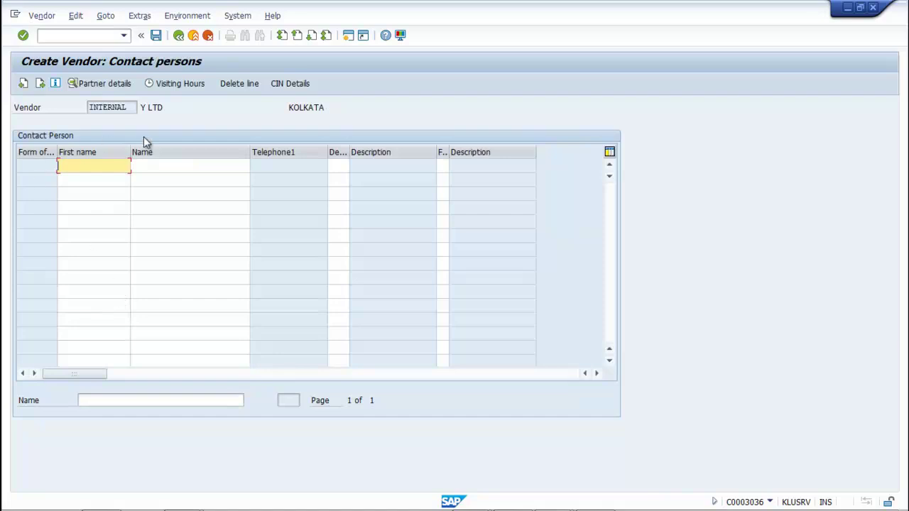
In company code accounting data, set reconciliation account 201000 and sort key 001 (Posting date).
{"action": "left_click", "coordinate": [41, 85]}
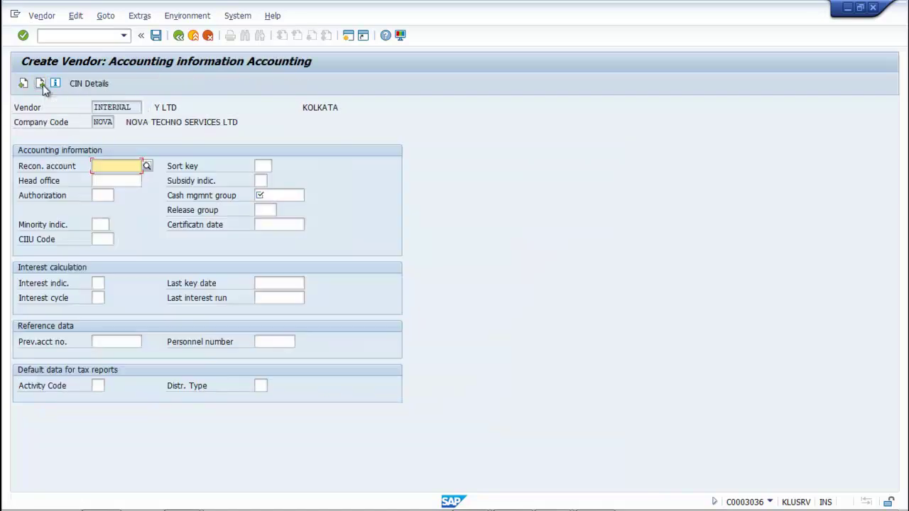
{"action": "left_click", "coordinate": [147, 165]}
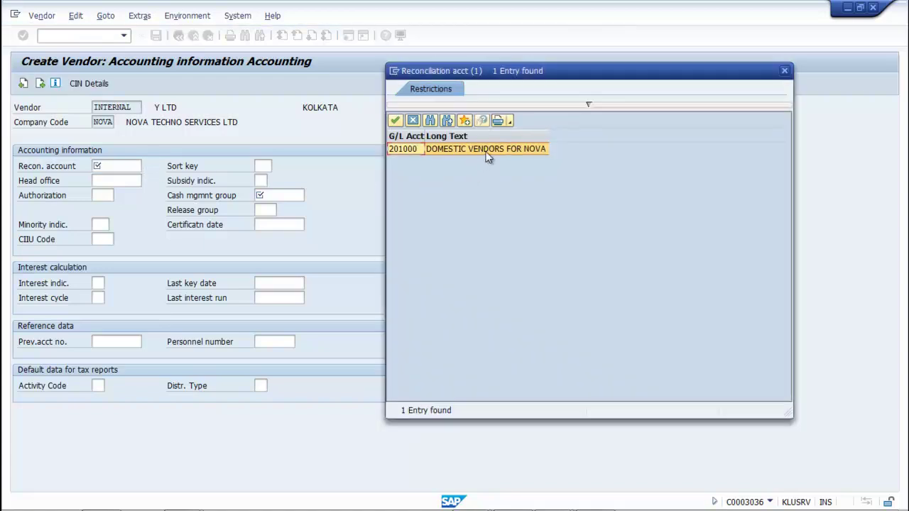
{"action": "left_click", "coordinate": [396, 120]}
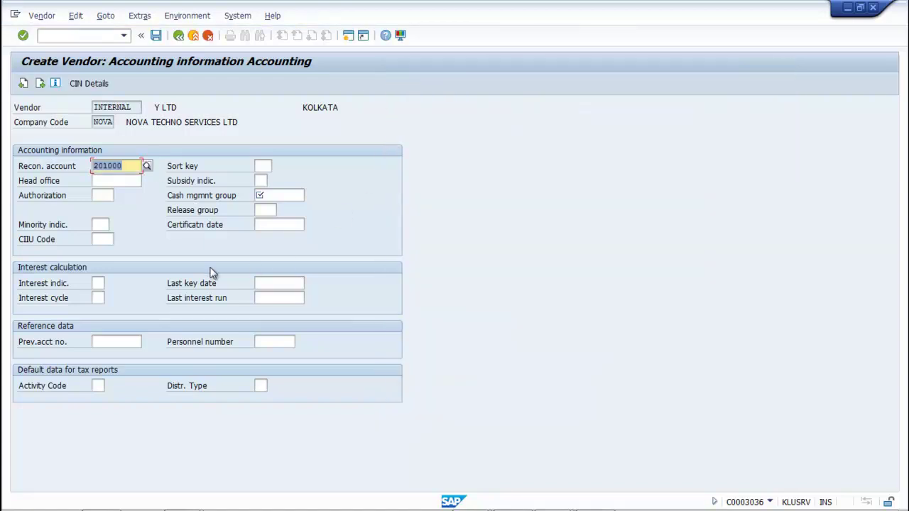
{"action": "left_click", "coordinate": [262, 165]}
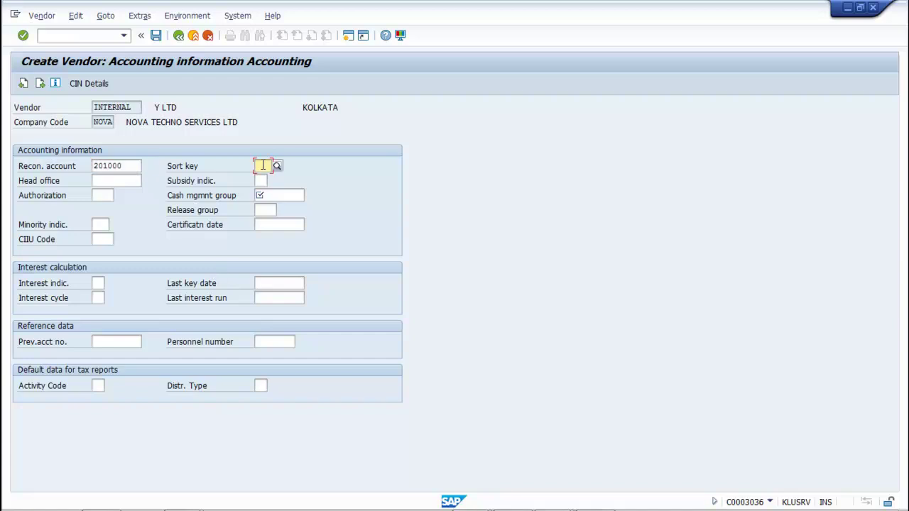
{"action": "left_click", "coordinate": [277, 166]}
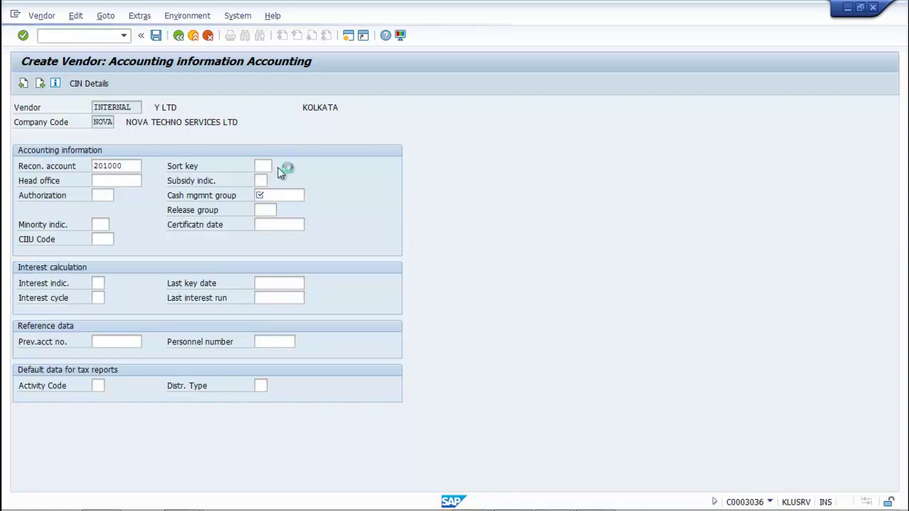
{"action": "left_click", "coordinate": [292, 254]}
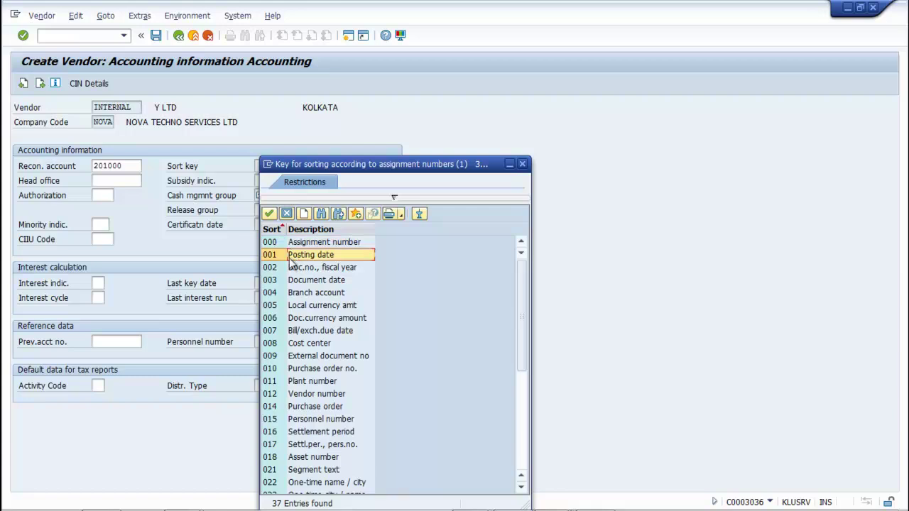
{"action": "left_click", "coordinate": [270, 214]}
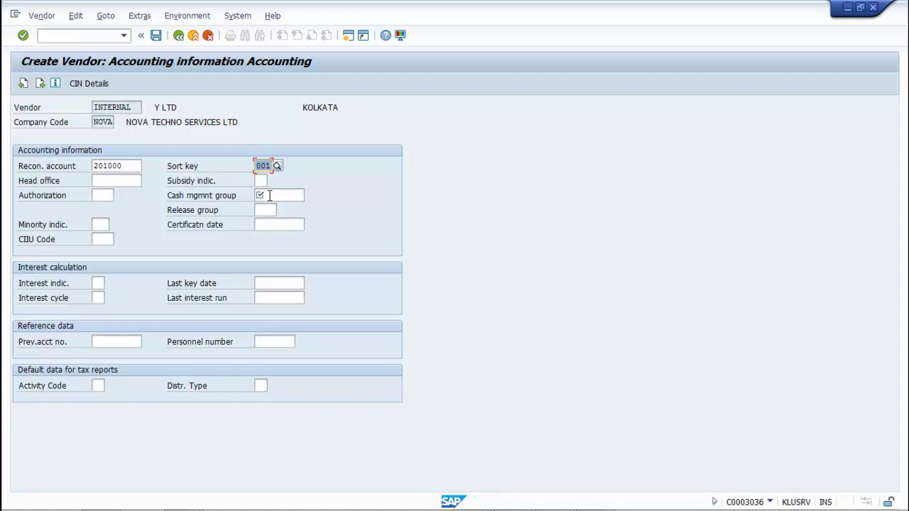
Set cash management group A1 (Domestic), then bring up the payment terms choices.
{"action": "left_click", "coordinate": [269, 195]}
{"action": "left_click", "coordinate": [308, 195]}
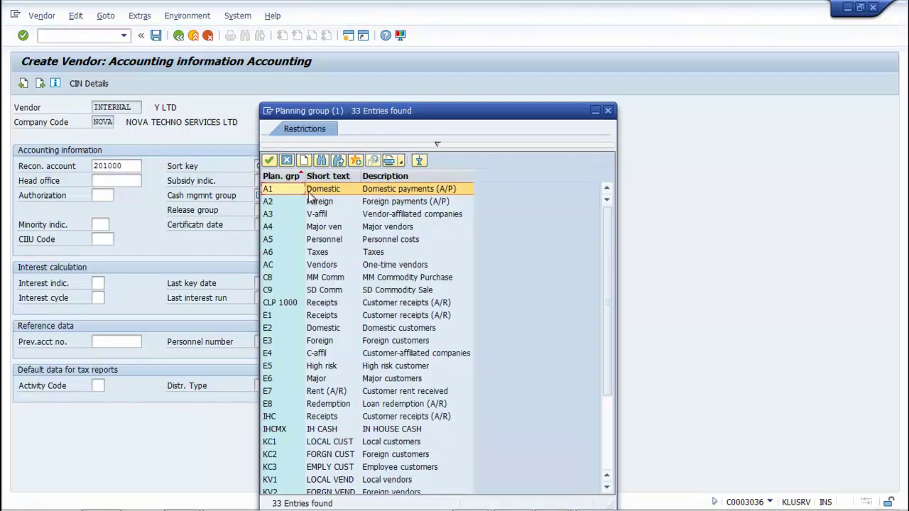
{"action": "left_click", "coordinate": [270, 161]}
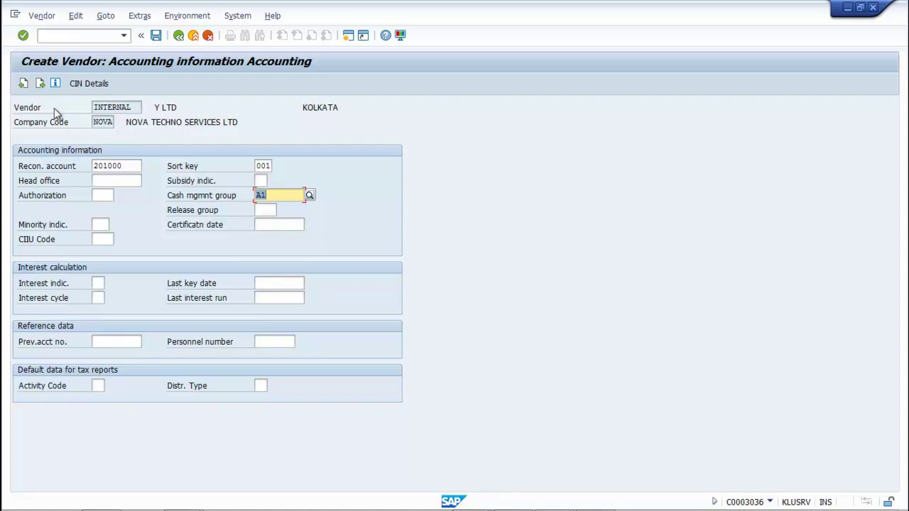
{"action": "left_click", "coordinate": [40, 84]}
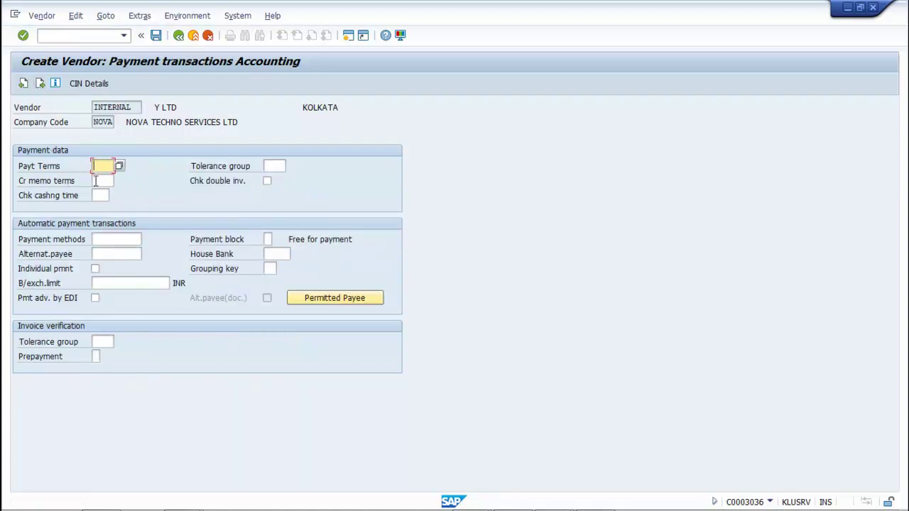
{"action": "left_click", "coordinate": [122, 173]}
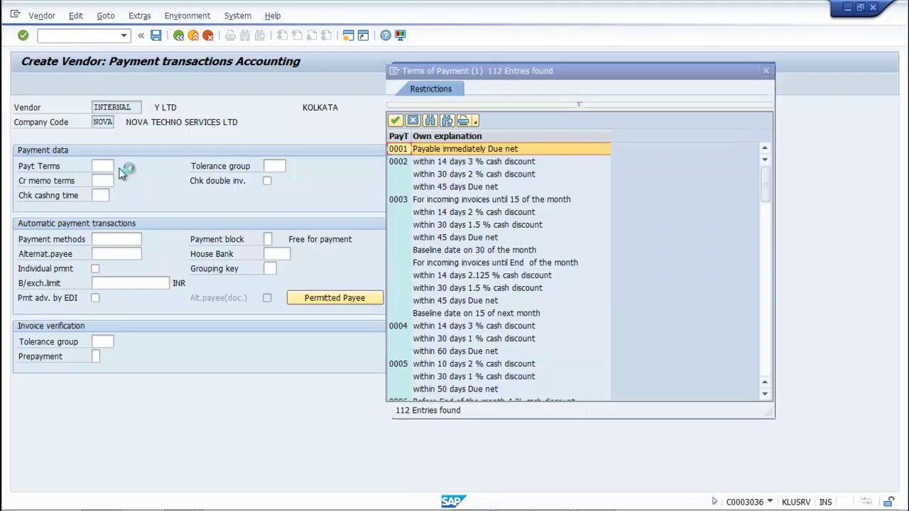
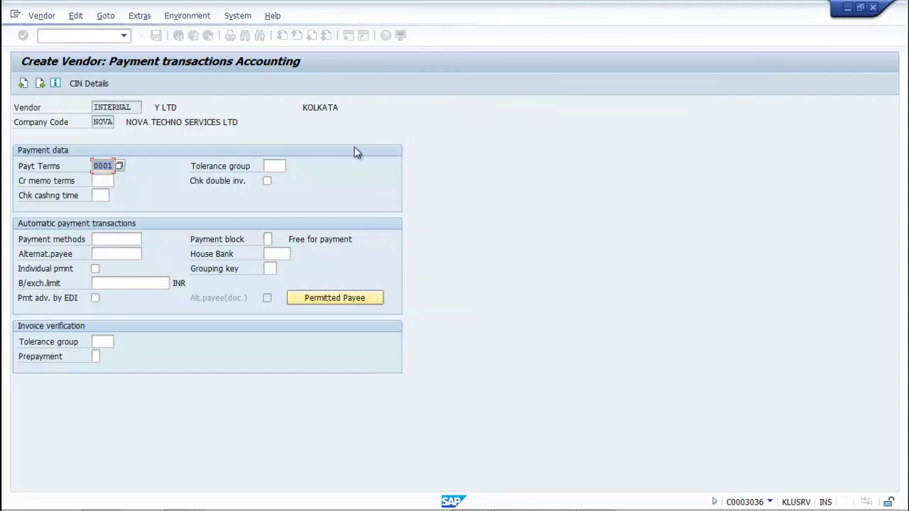
Set the payment-data tolerance group to NVTG.
{"action": "left_click", "coordinate": [274, 169]}
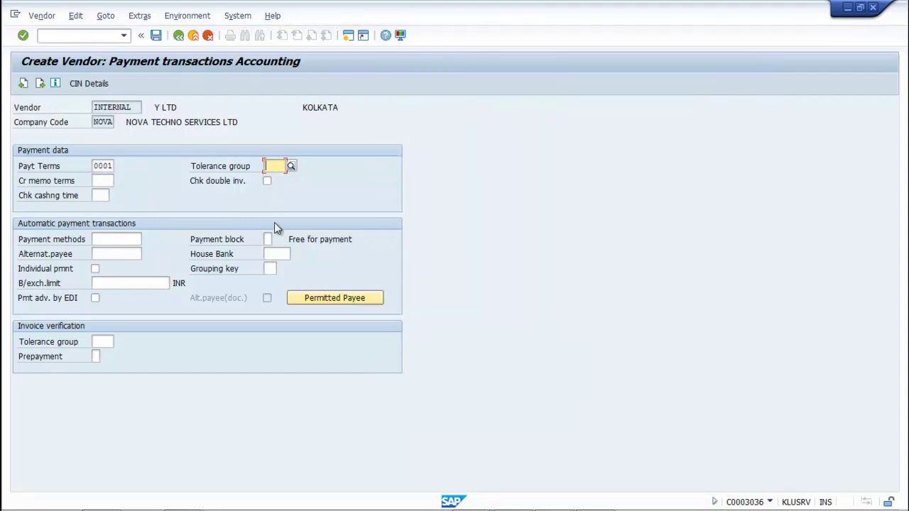
{"action": "type", "text": "NVTG"}
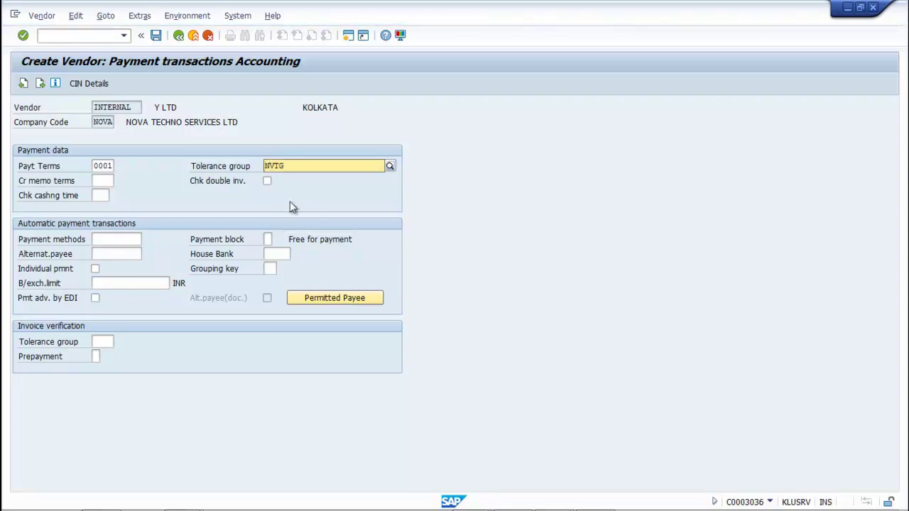
{"action": "left_click", "coordinate": [315, 199]}
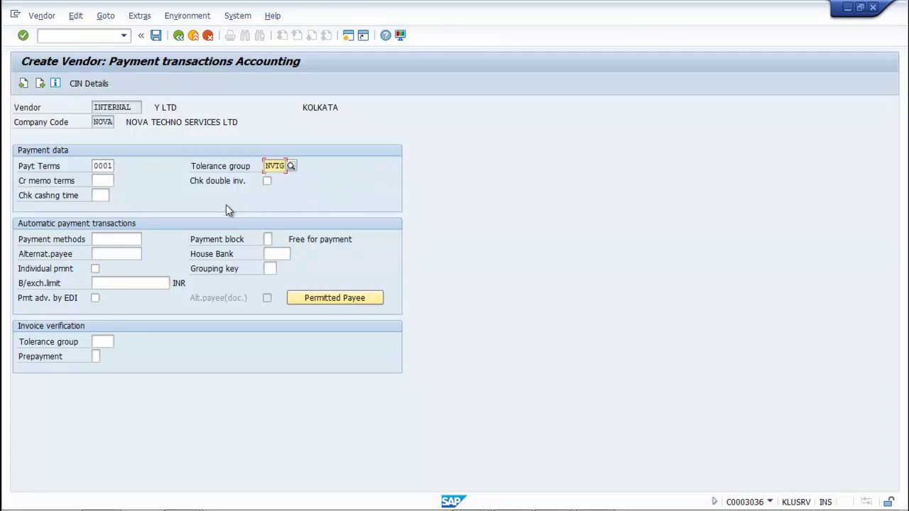
Set the invoice-verification tolerance group to NVTG and confirm it.
{"action": "left_click", "coordinate": [97, 344]}
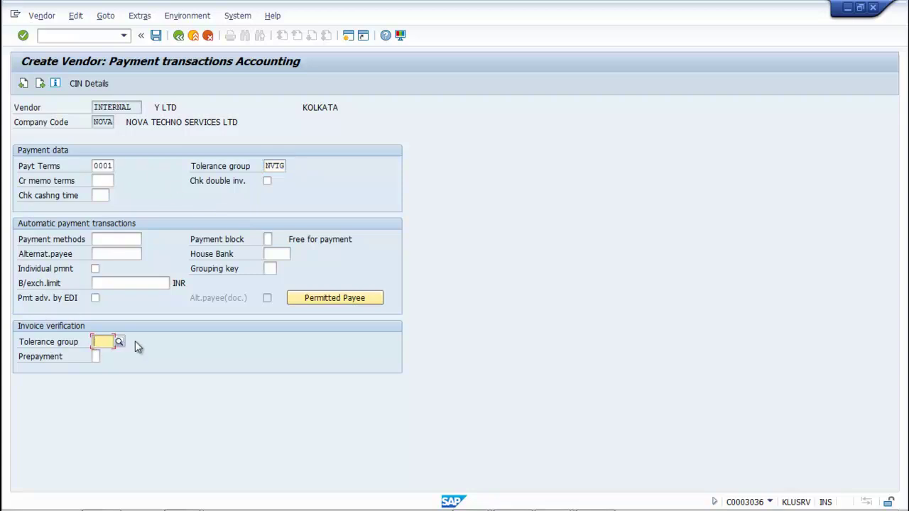
{"action": "type", "text": "N"}
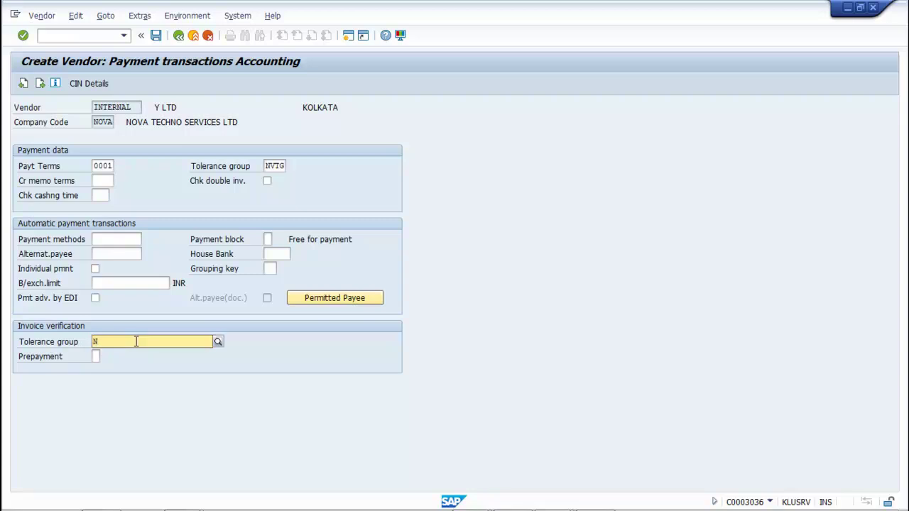
{"action": "type", "text": "VTG"}
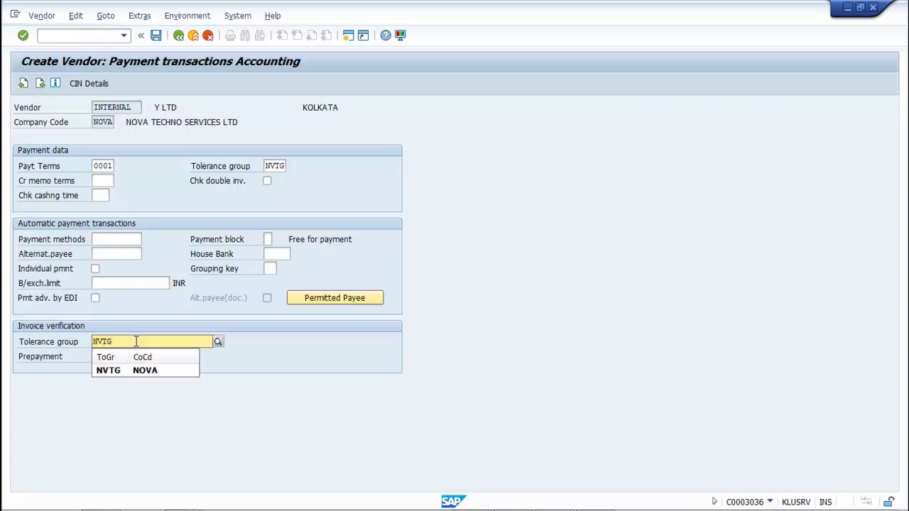
{"action": "left_click", "coordinate": [142, 372]}
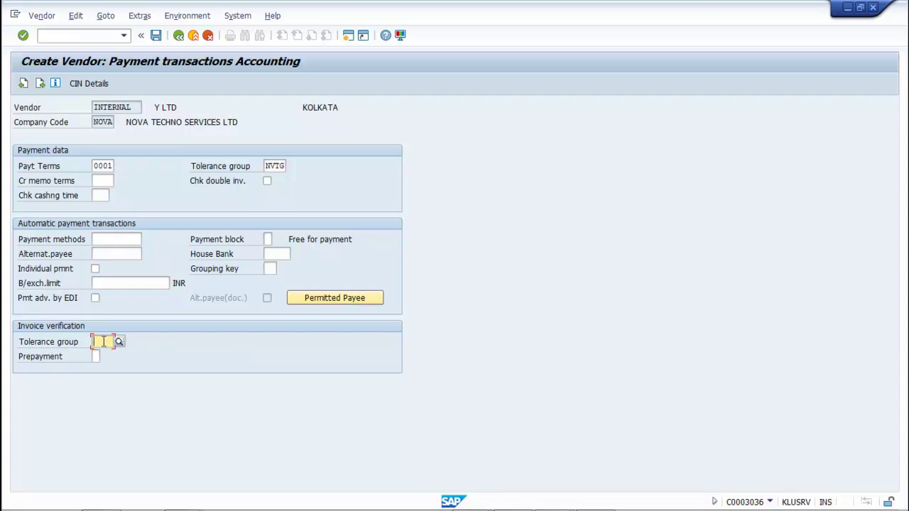
{"action": "type", "text": "NVTG"}
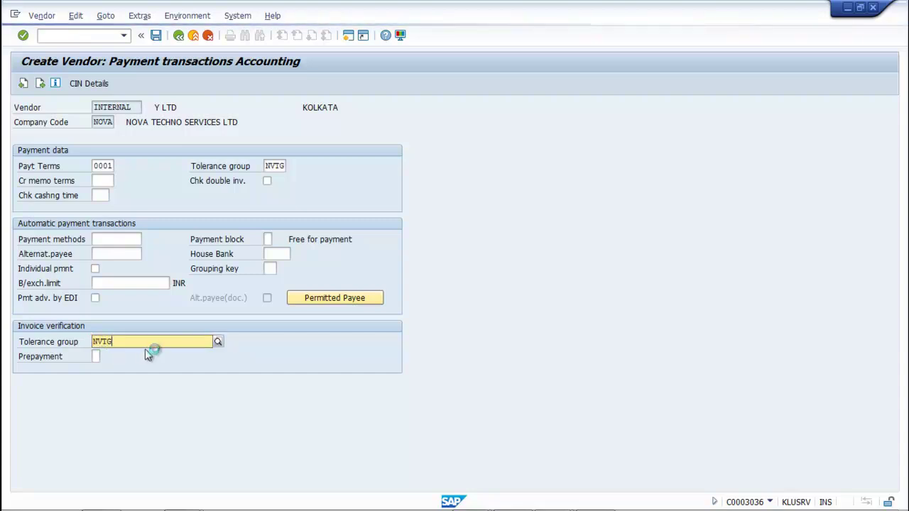
{"action": "key", "text": "Return"}
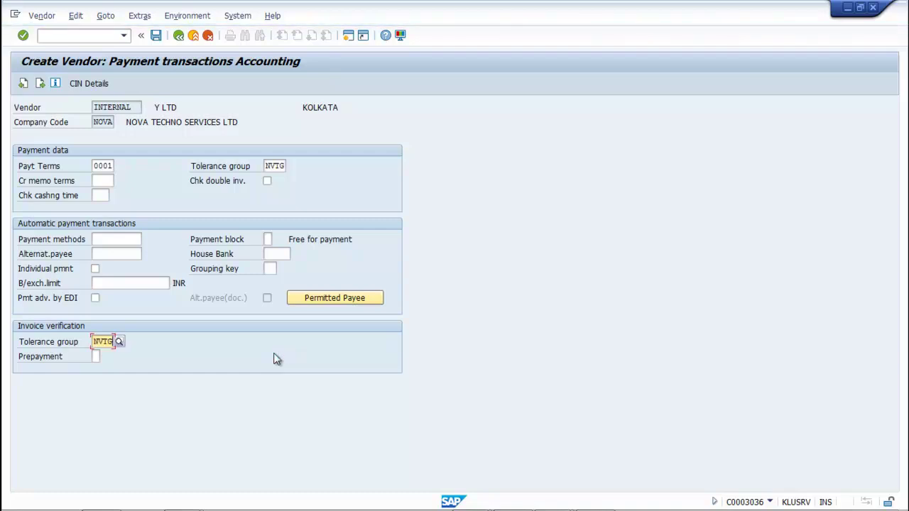
{"action": "left_click", "coordinate": [110, 239]}
Skip the empty payment methods list and advance past correspondence to the withholding tax screen.
{"action": "left_click", "coordinate": [147, 240]}
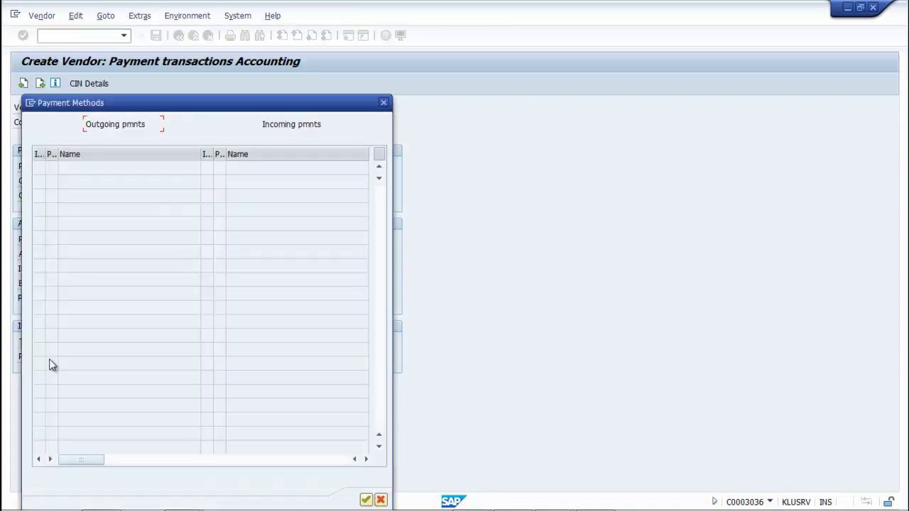
{"action": "left_click", "coordinate": [383, 102]}
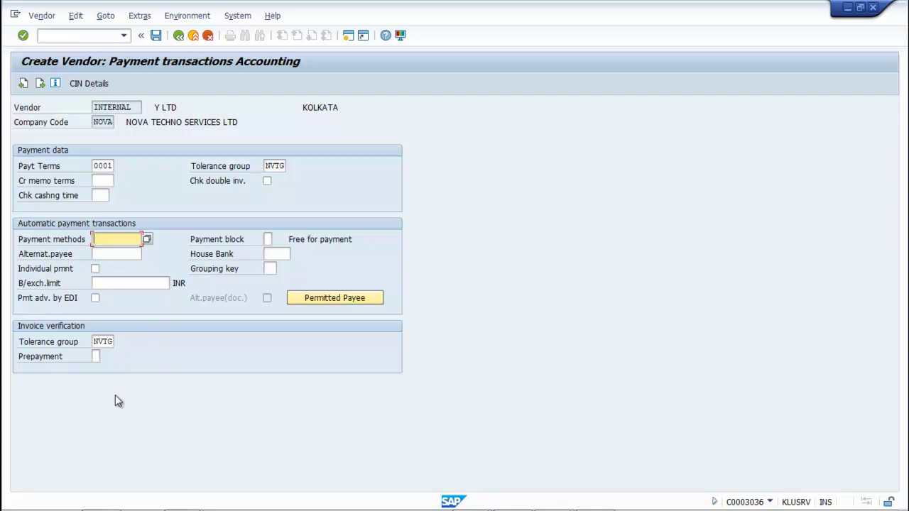
{"action": "left_click", "coordinate": [40, 84]}
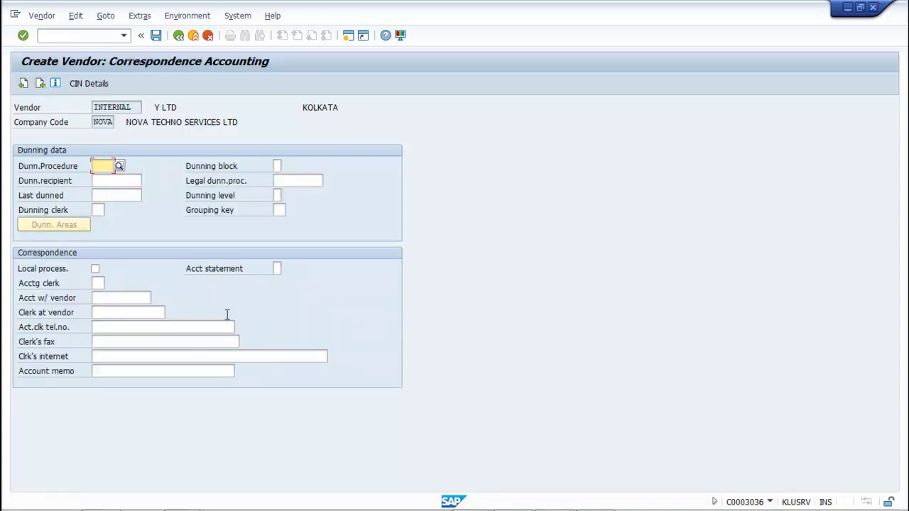
{"action": "left_click", "coordinate": [41, 84]}
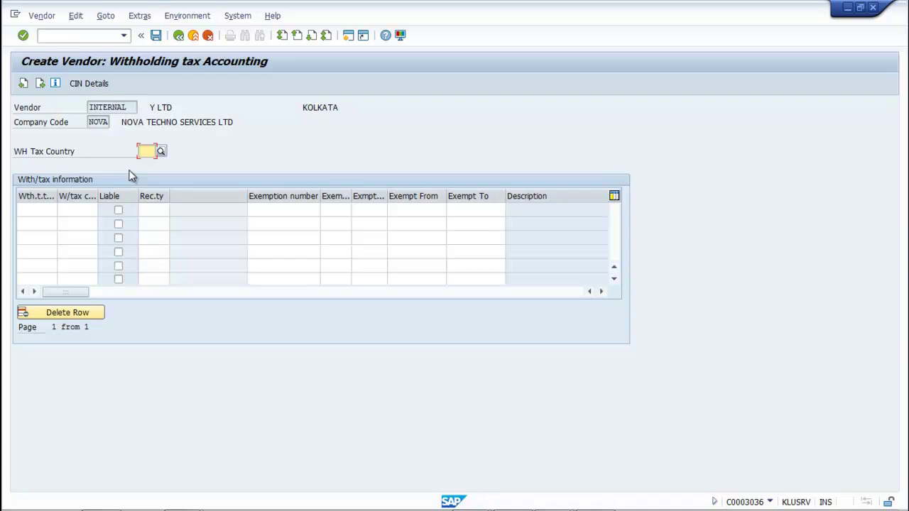
Enter the vendor's PAN in CIN Details, valid from 01.04.2019, then go back.
{"action": "left_click", "coordinate": [86, 83]}
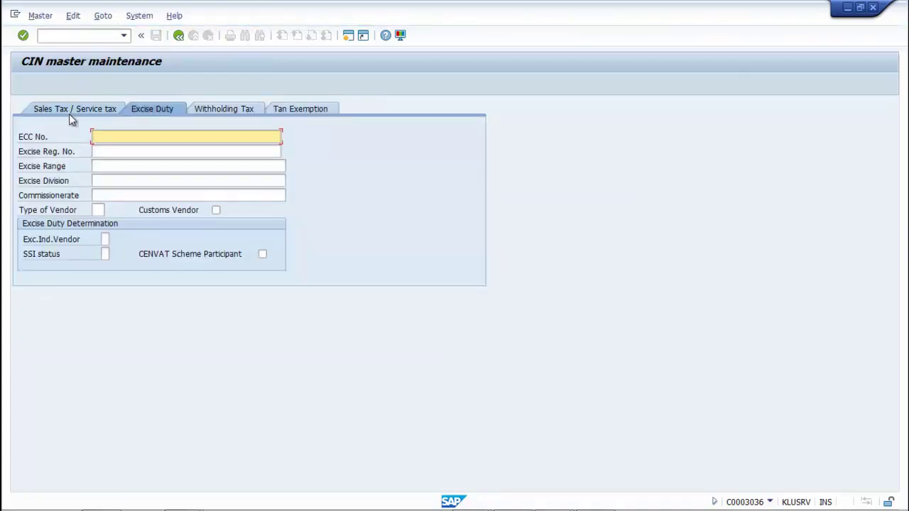
{"action": "left_click", "coordinate": [211, 111]}
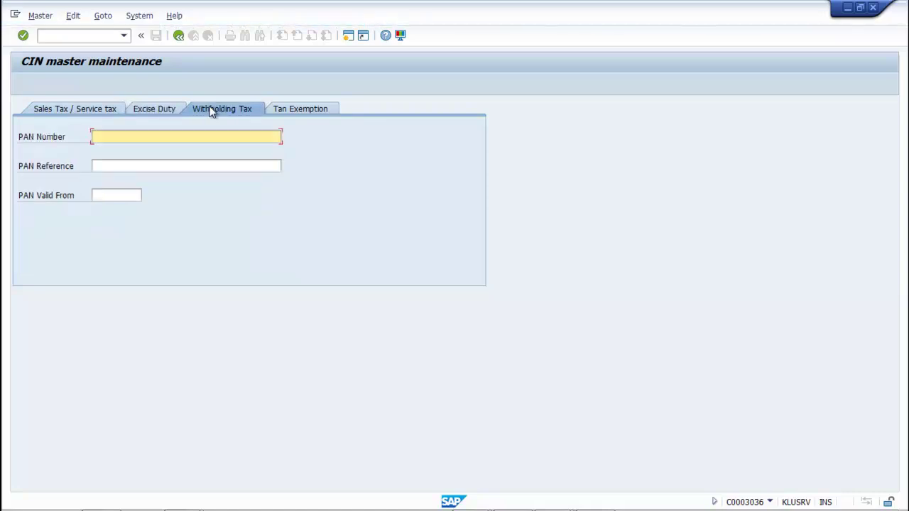
{"action": "type", "text": "ASD"}
{"action": "type", "text": "C"}
{"action": "type", "text": "F"}
{"action": "type", "text": "120"}
{"action": "type", "text": "3"}
{"action": "type", "text": "K"}
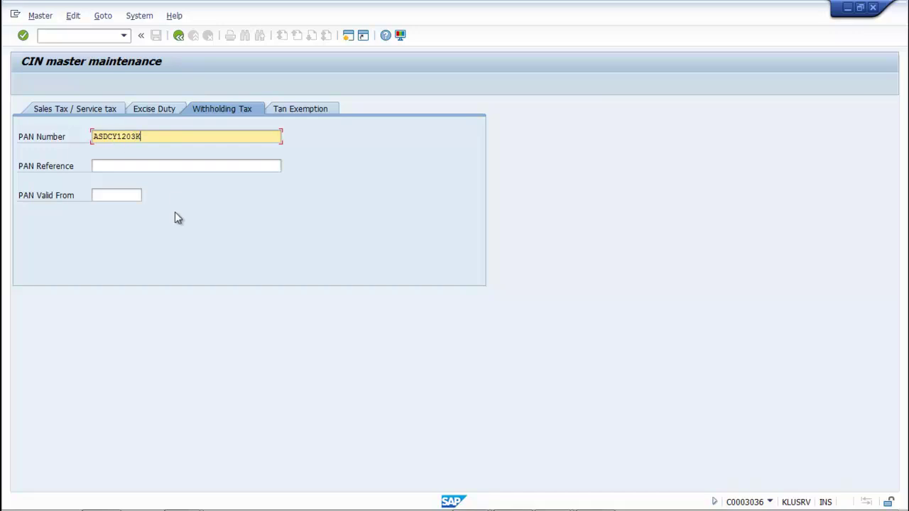
{"action": "left_click", "coordinate": [118, 196]}
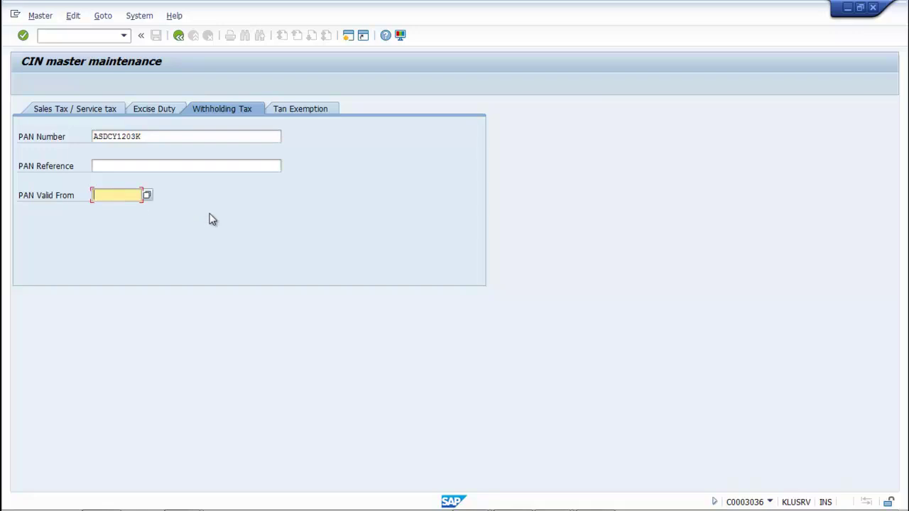
{"action": "type", "text": "01.04.2019"}
{"action": "left_click", "coordinate": [23, 37]}
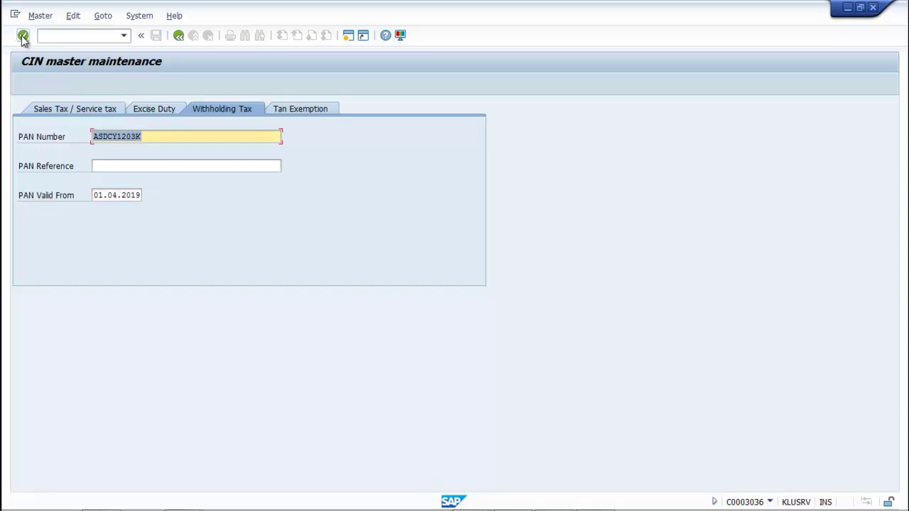
{"action": "left_click", "coordinate": [179, 36]}
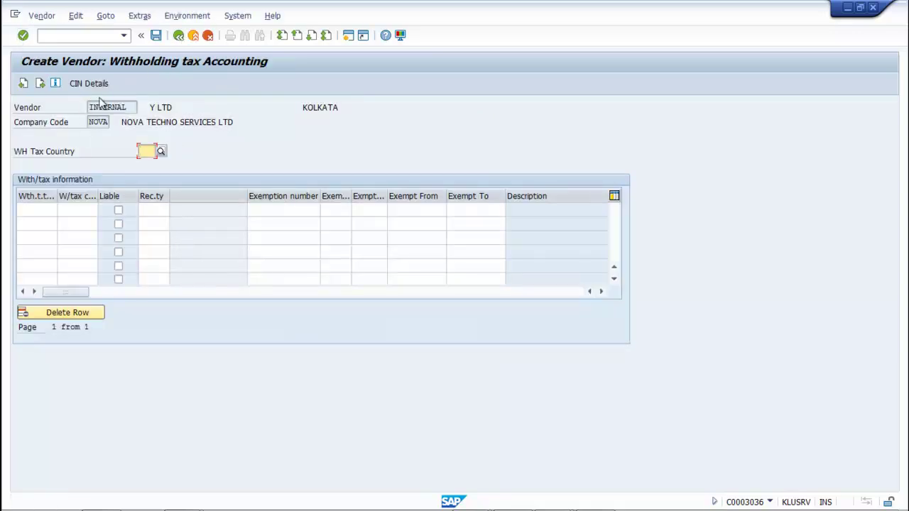
{"action": "left_click", "coordinate": [102, 275]}
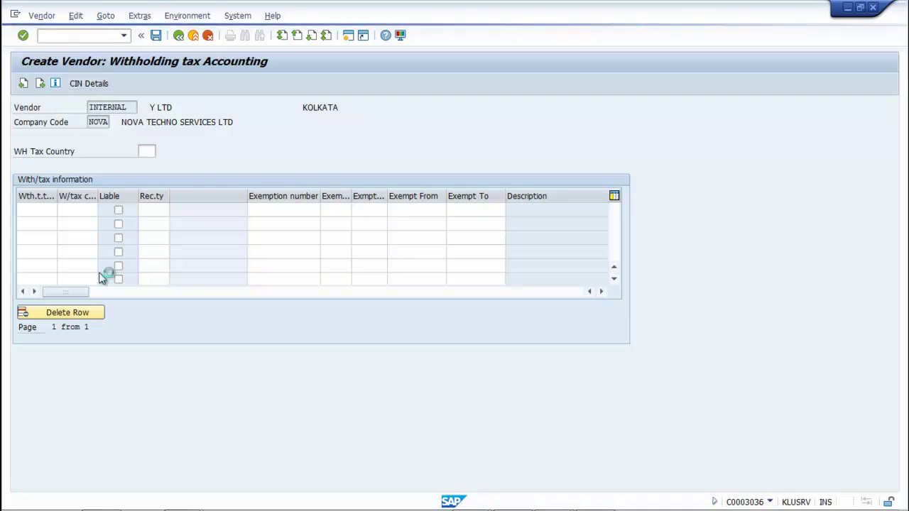
{"action": "left_click", "coordinate": [217, 109]}
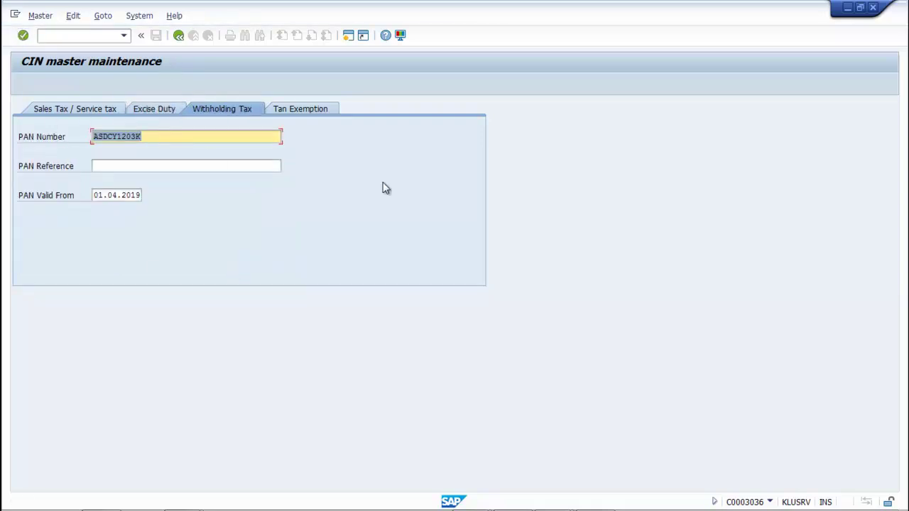
{"action": "left_click", "coordinate": [178, 37]}
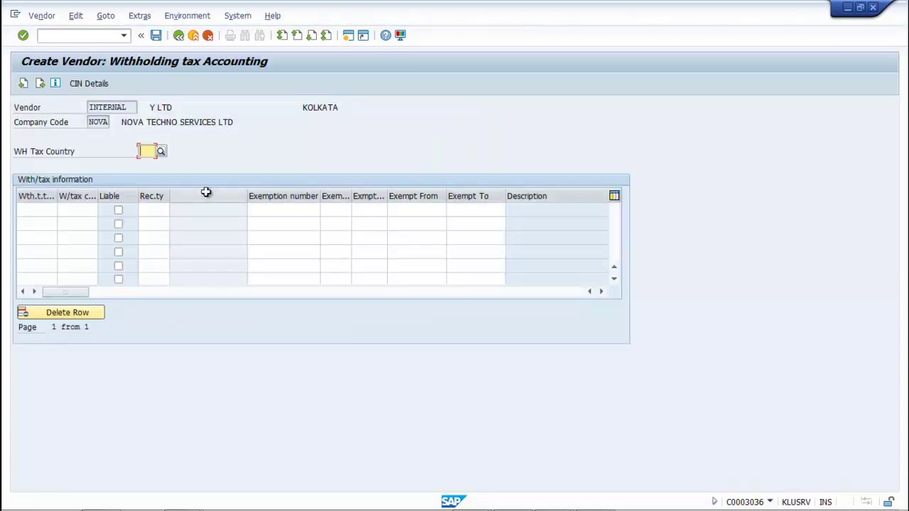
Set the withholding tax country to IN and widen the tax type column.
{"action": "type", "text": "IN"}
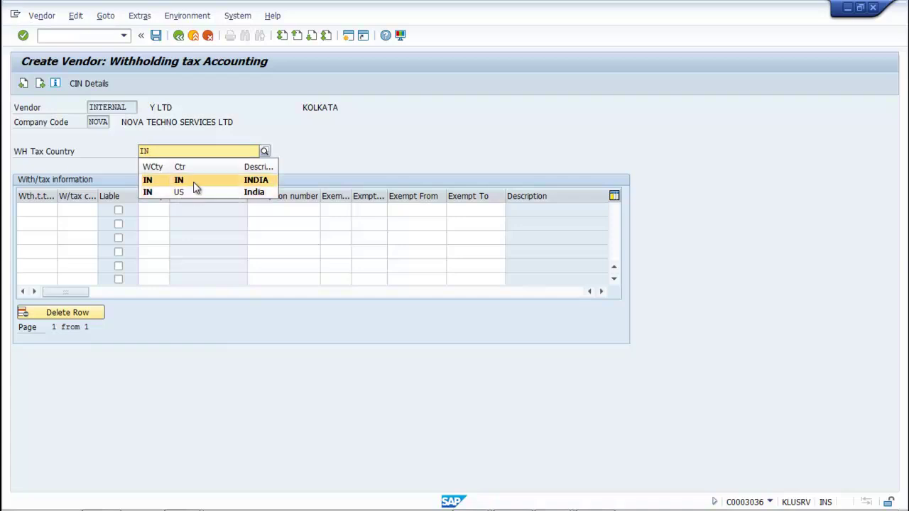
{"action": "left_click", "coordinate": [193, 182]}
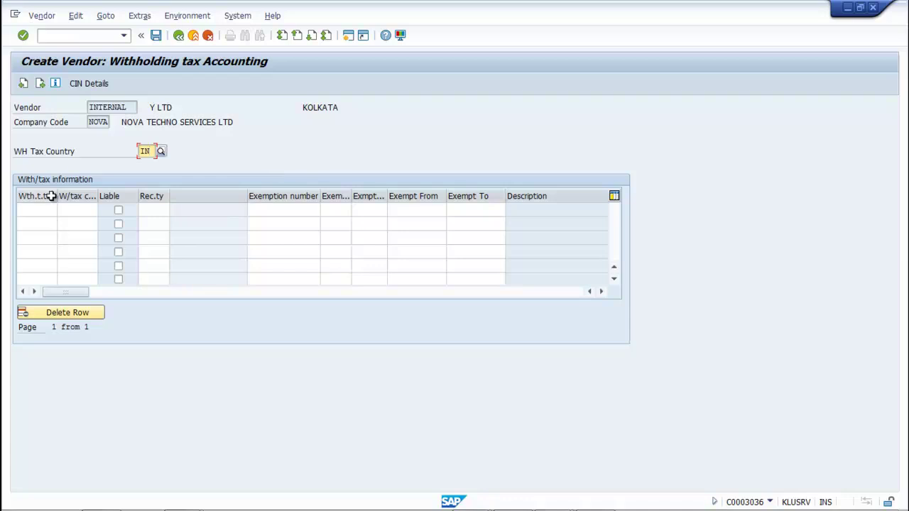
{"action": "left_click_drag", "start_coordinate": [56, 193], "coordinate": [67, 194]}
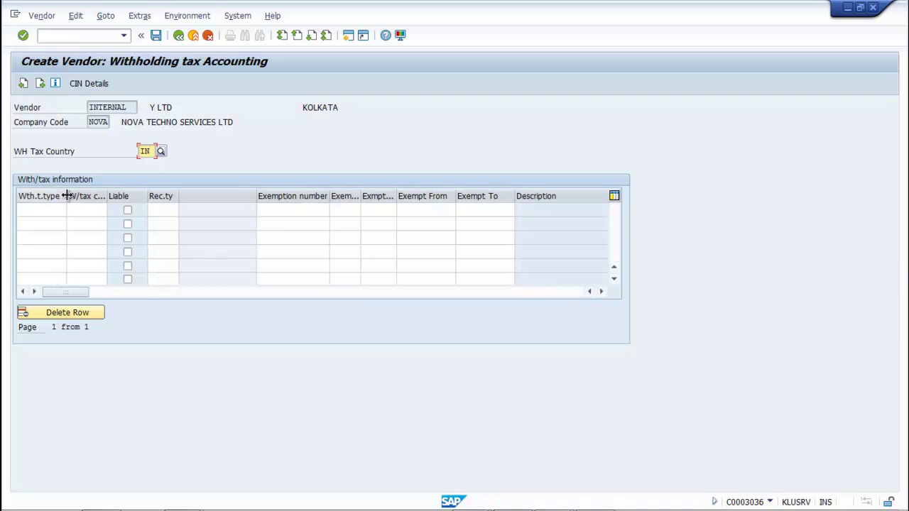
Fill the first withholding tax row: type G1, code X1, liable, recipient type CO.
{"action": "left_click", "coordinate": [38, 211]}
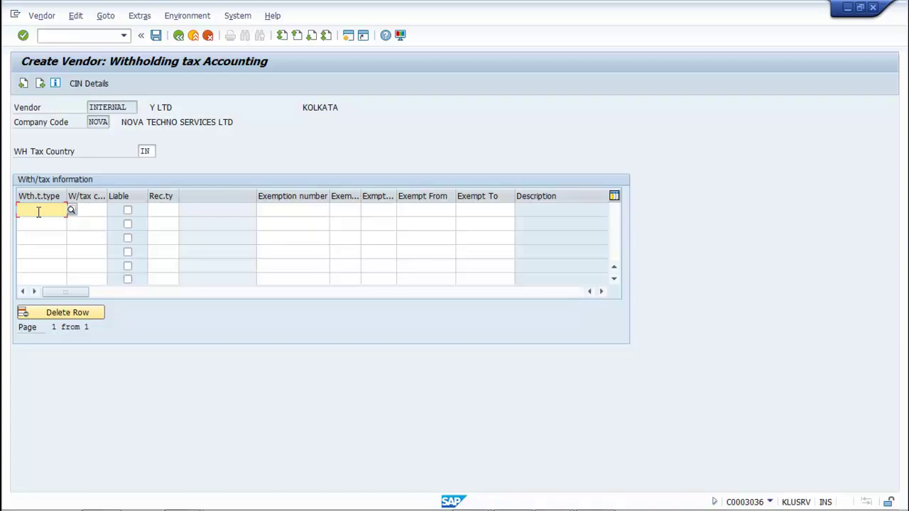
{"action": "type", "text": "G1"}
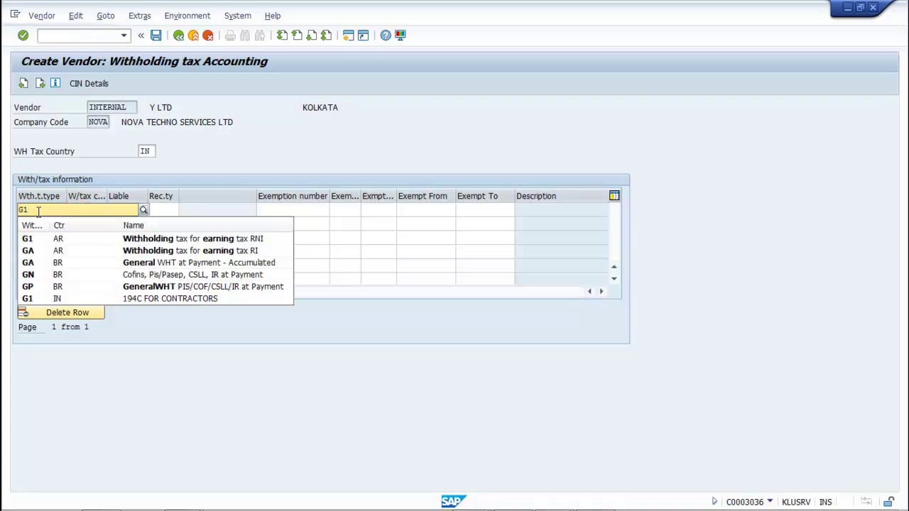
{"action": "left_click", "coordinate": [84, 252]}
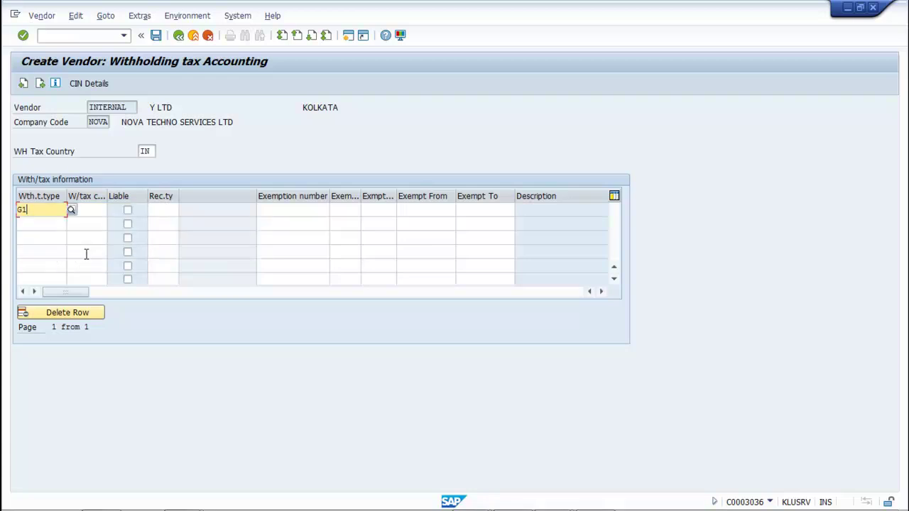
{"action": "left_click", "coordinate": [94, 211]}
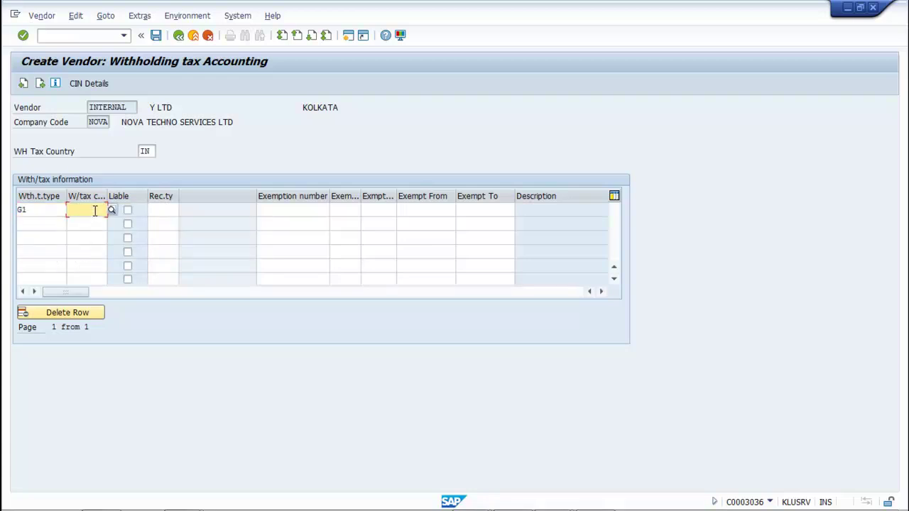
{"action": "type", "text": "X1"}
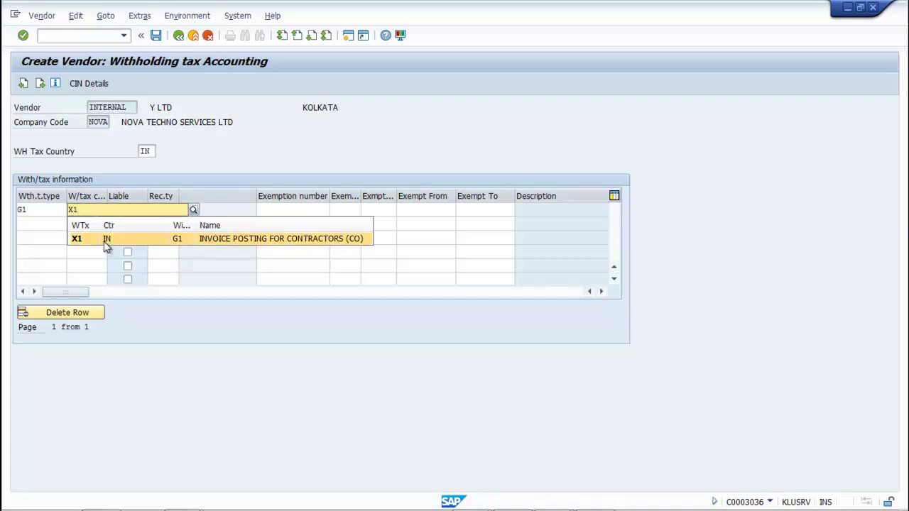
{"action": "left_click", "coordinate": [105, 240]}
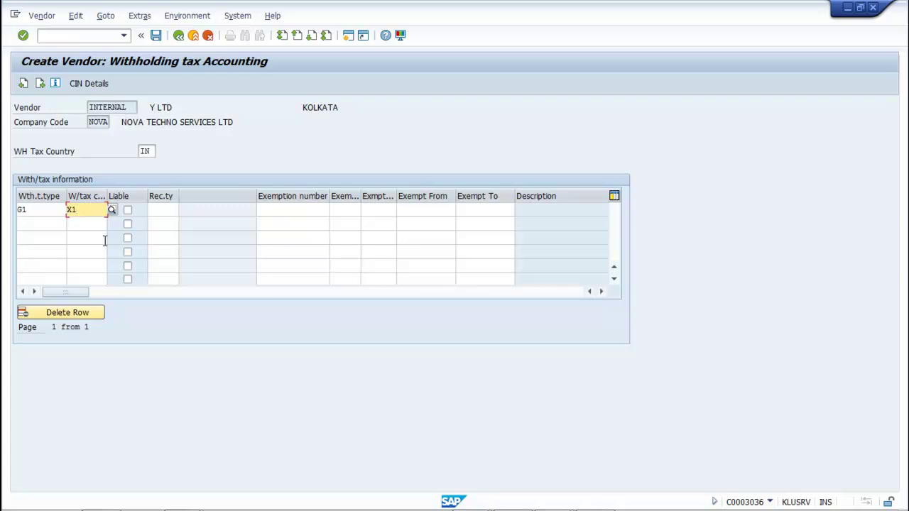
{"action": "left_click", "coordinate": [128, 210]}
{"action": "left_click", "coordinate": [160, 210]}
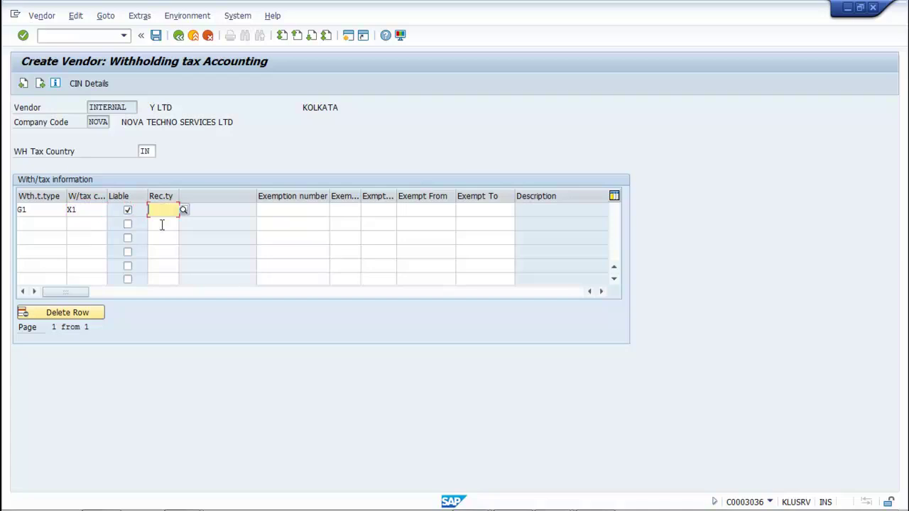
{"action": "type", "text": "C"}
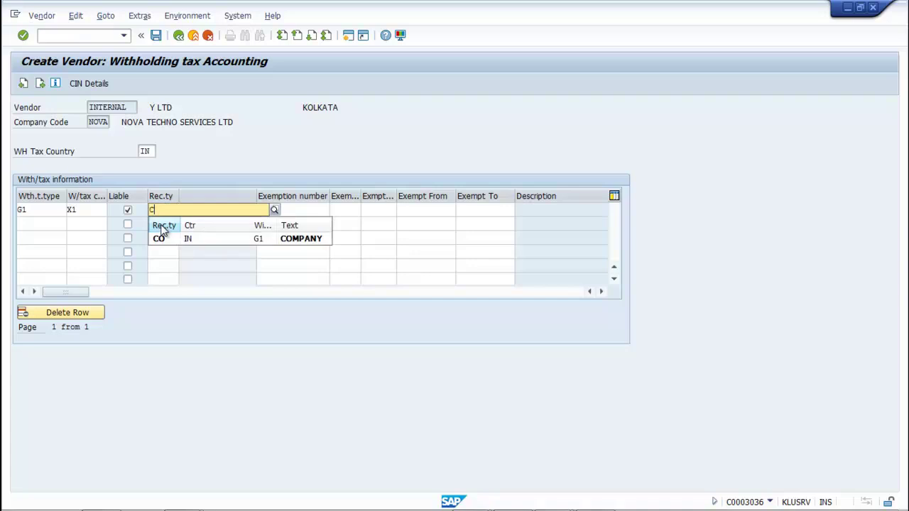
{"action": "left_click", "coordinate": [177, 240]}
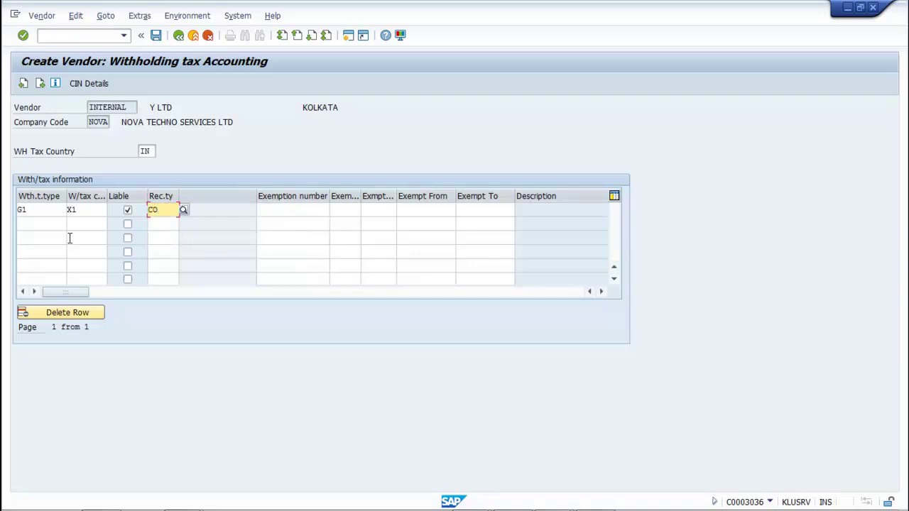
{"action": "left_click", "coordinate": [44, 227]}
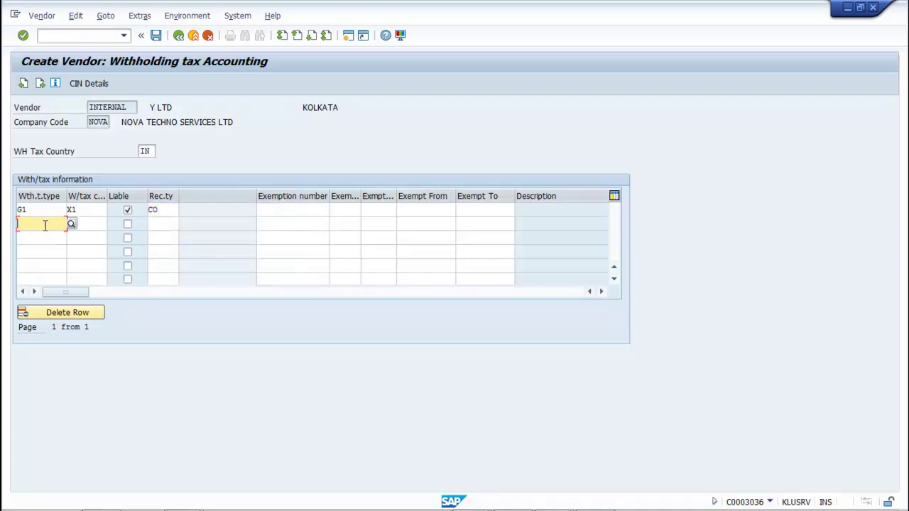
Fill row 2 with type 1G, code 1X, Liable ticked and recipient type CO.
{"action": "type", "text": "1G"}
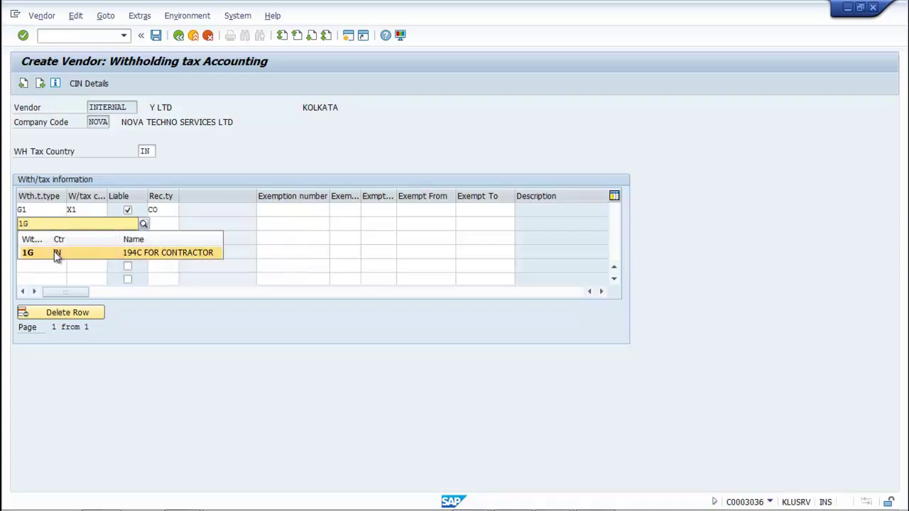
{"action": "left_click", "coordinate": [56, 253]}
{"action": "left_click", "coordinate": [87, 227]}
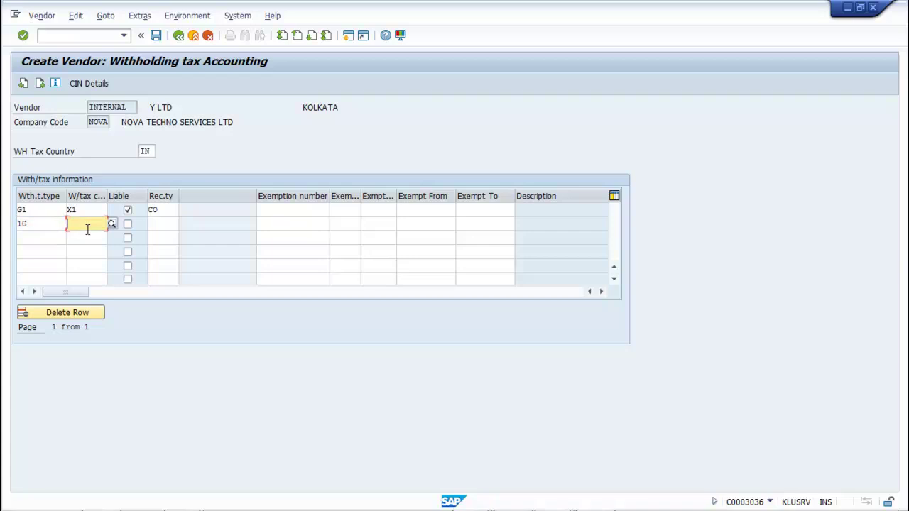
{"action": "type", "text": "1X"}
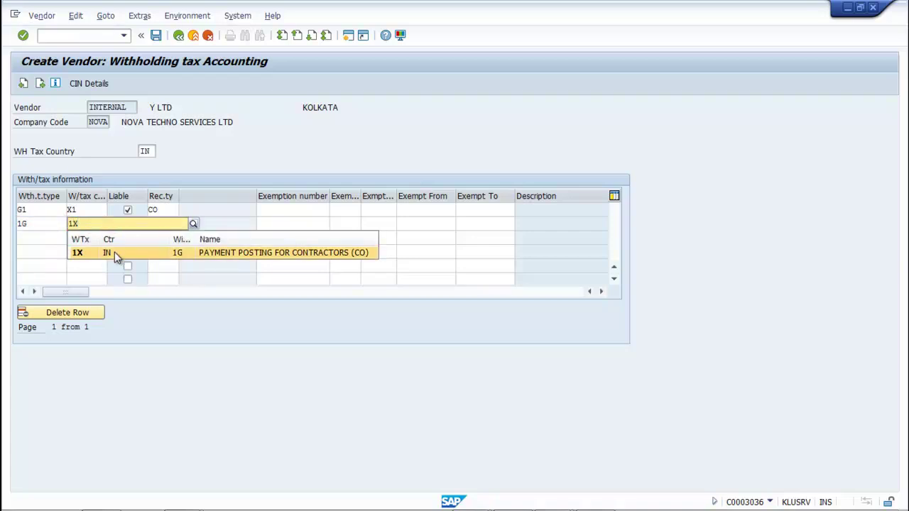
{"action": "left_click", "coordinate": [114, 251]}
{"action": "left_click", "coordinate": [127, 225]}
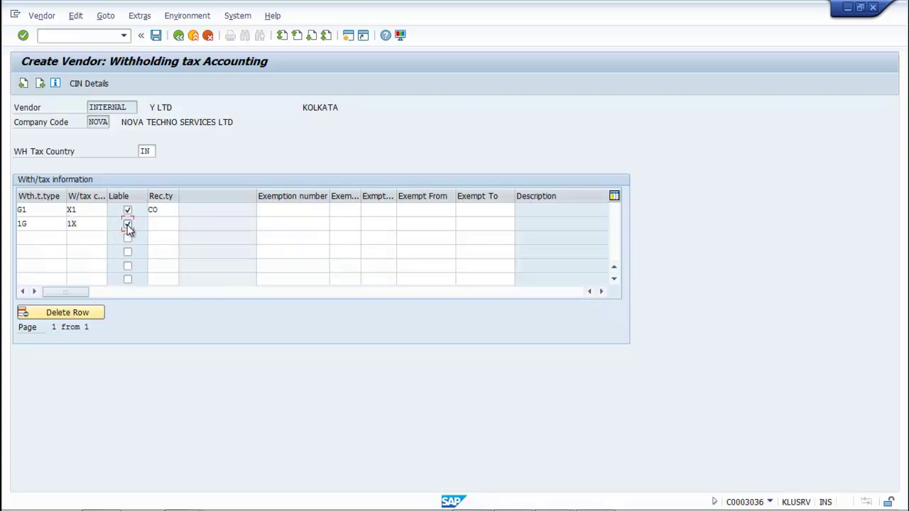
{"action": "left_click", "coordinate": [152, 226]}
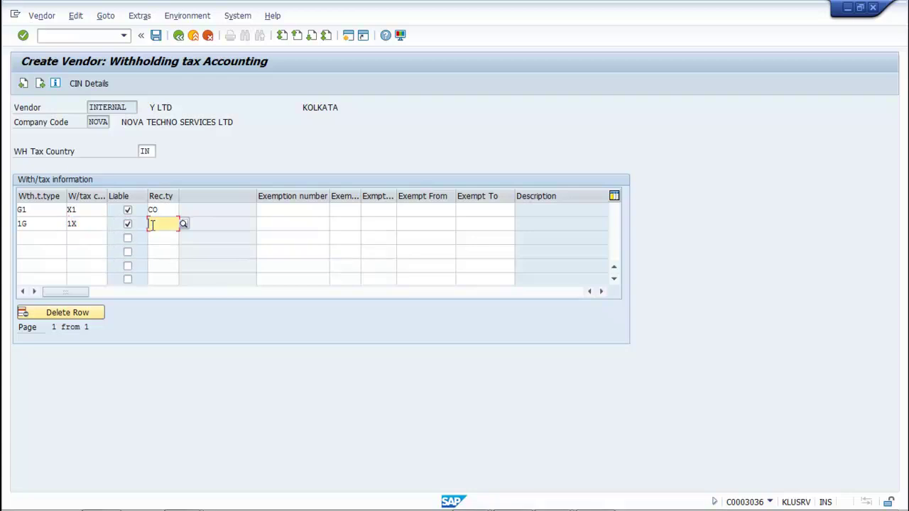
{"action": "type", "text": "C"}
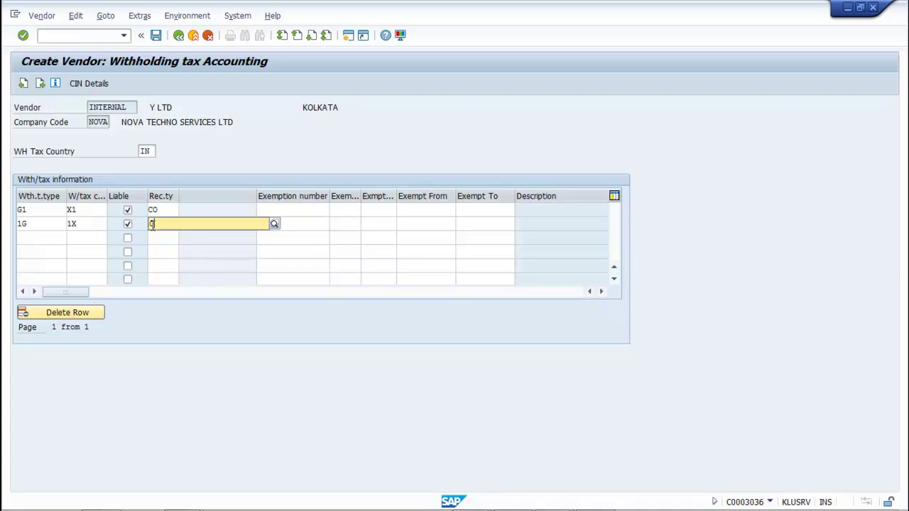
{"action": "left_click", "coordinate": [161, 254]}
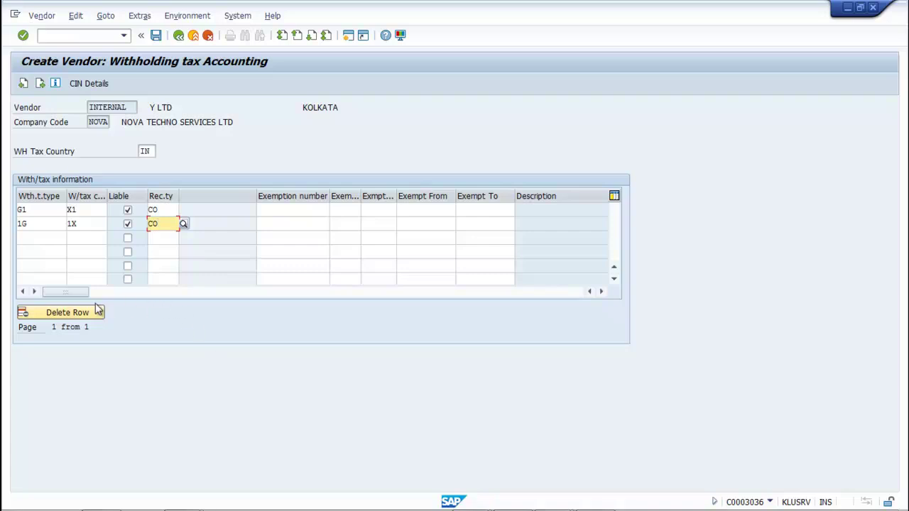
{"action": "mouse_move", "coordinate": [71, 294]}
{"action": "left_mouse_down"}
{"action": "mouse_move", "coordinate": [245, 308]}
{"action": "mouse_move", "coordinate": [514, 311]}
{"action": "mouse_move", "coordinate": [67, 305]}
{"action": "left_mouse_up"}
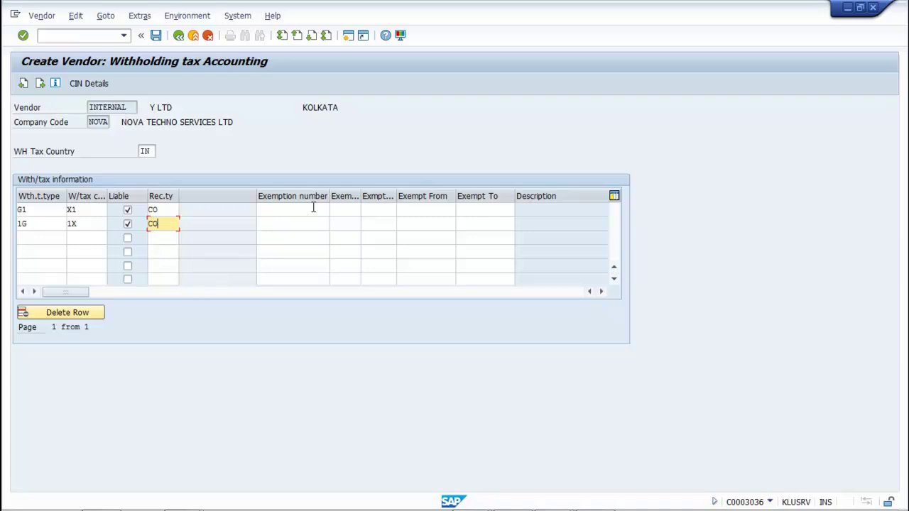
Save the vendor and return to the Create Vendor initial screen.
{"action": "left_click", "coordinate": [156, 36]}
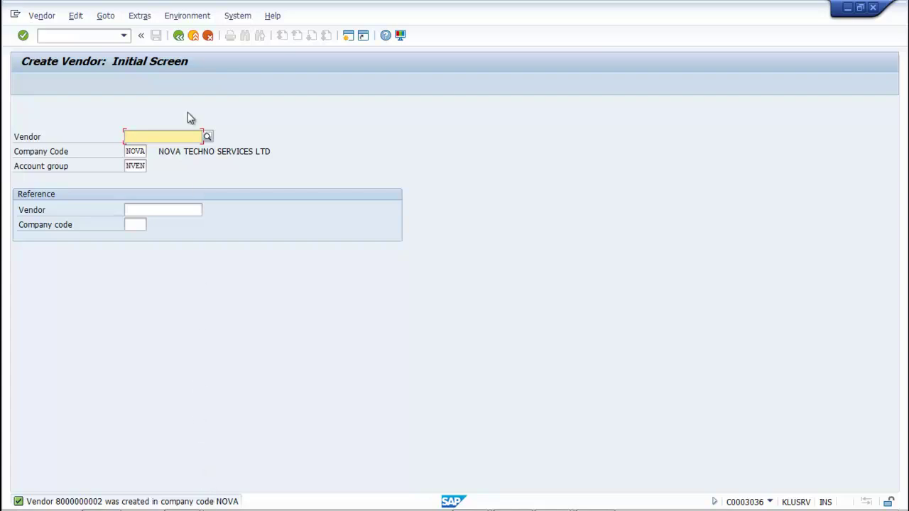
{"action": "left_click", "coordinate": [180, 36]}
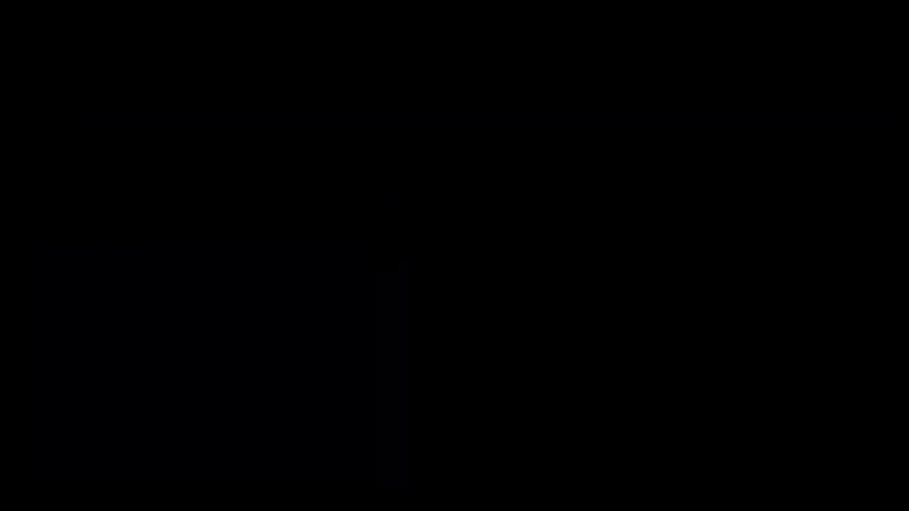